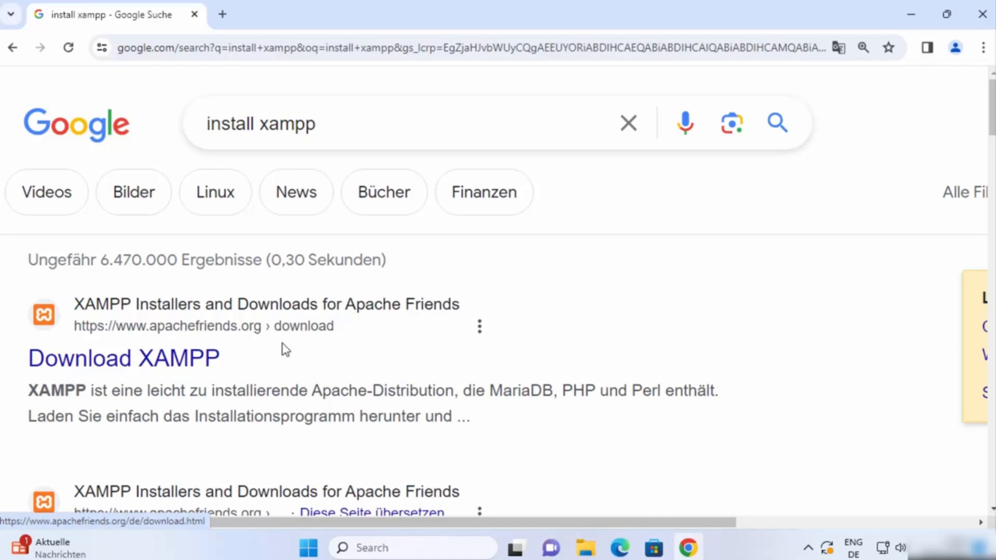
# From the 'Download XAMPP' search result, reach apachefriends.org and start the XAMPP for Windows 8.2.12 download
pyautogui.click(195, 370)
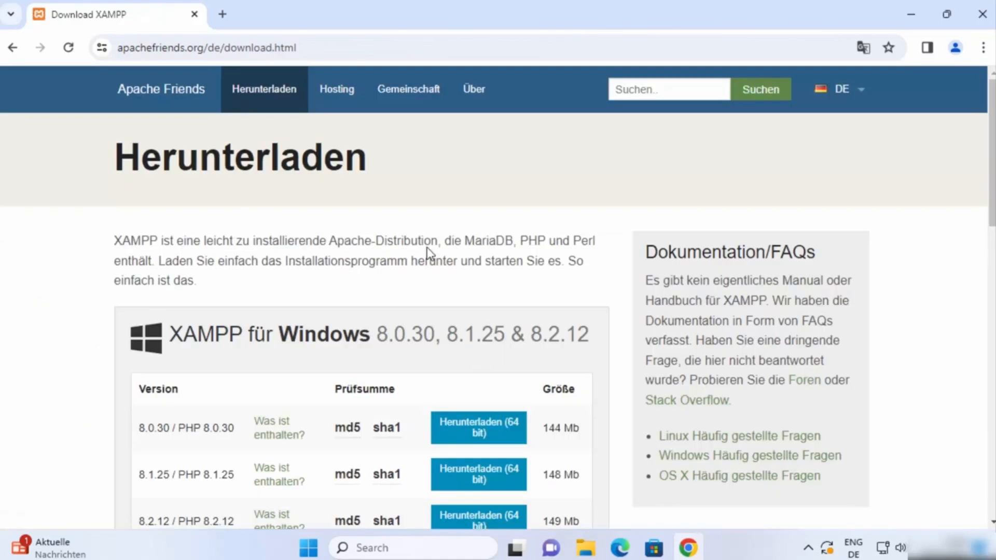
pyautogui.click(150, 100)
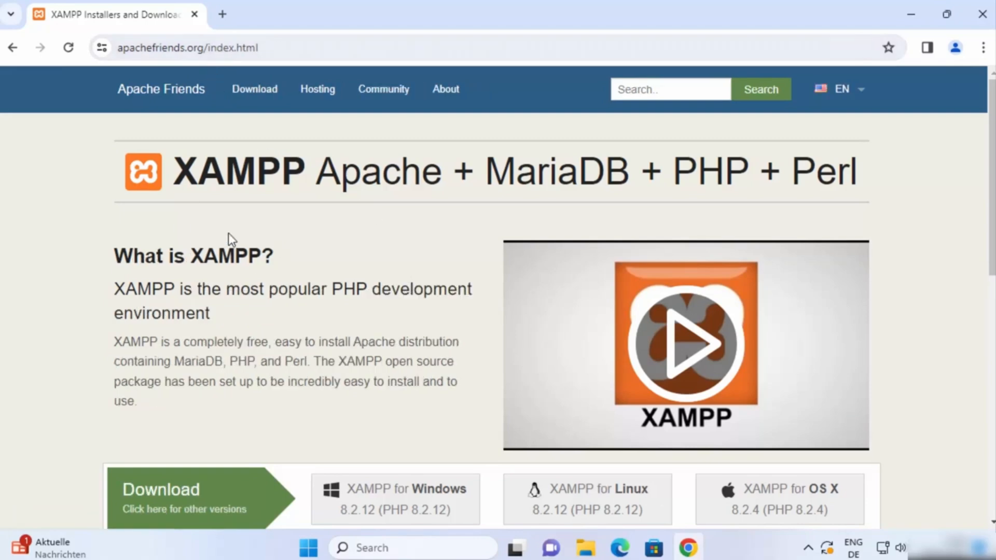
pyautogui.scroll(-3, 228, 241)
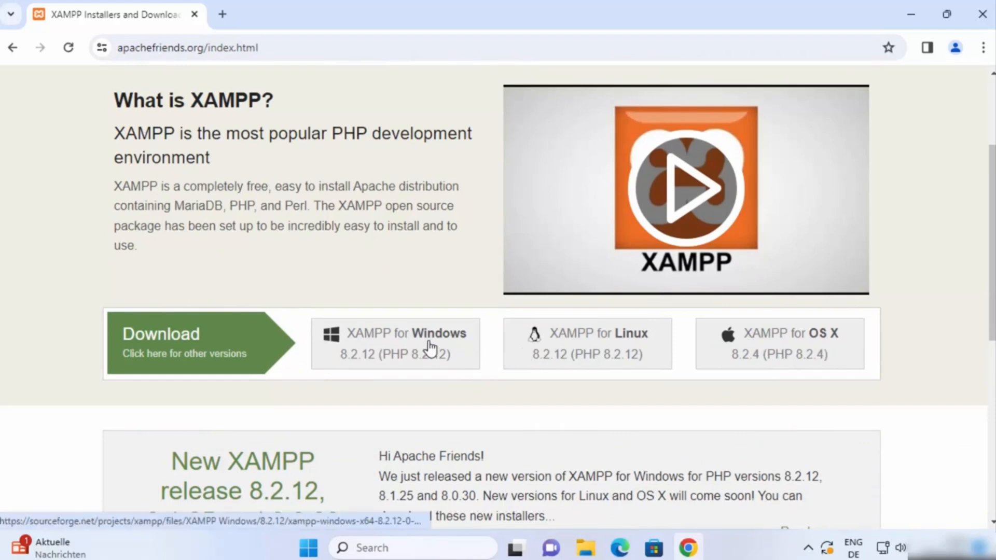
pyautogui.click(384, 354)
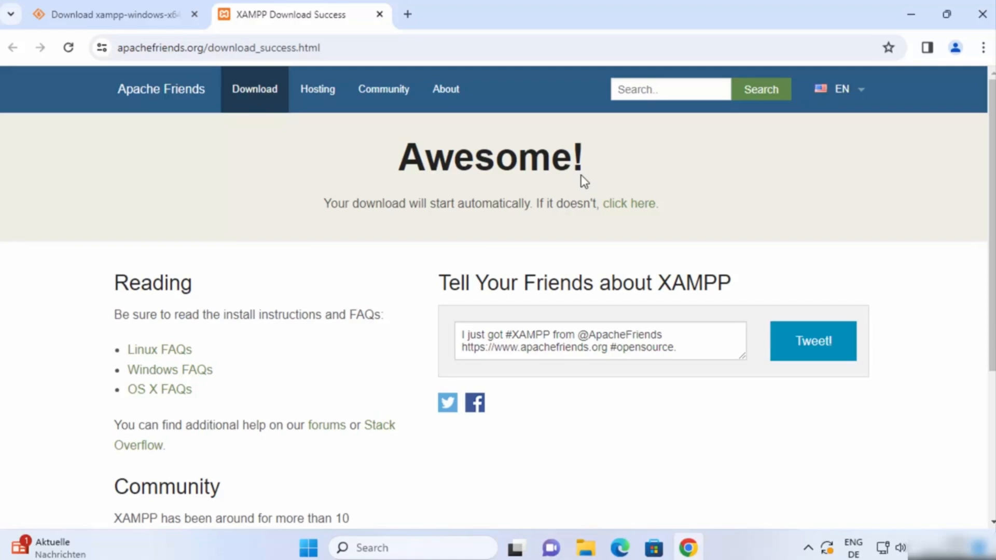
# Download xampp-windows-x64-8.2.12-0-VS16-installer.exe from SourceForge's XAMPP Windows > 8.2.12 folder, accepting the cookie prompt
pyautogui.click(635, 206)
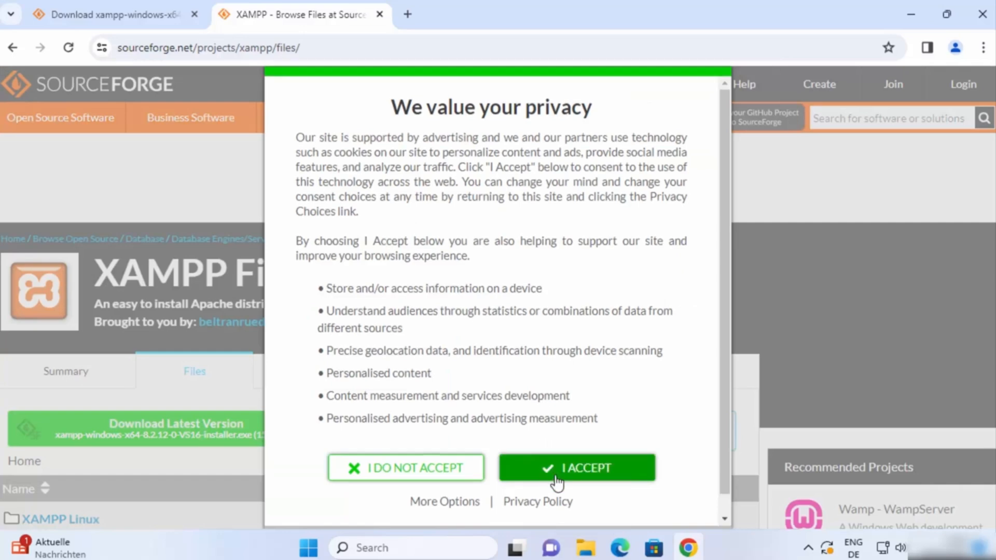
pyautogui.click(553, 474)
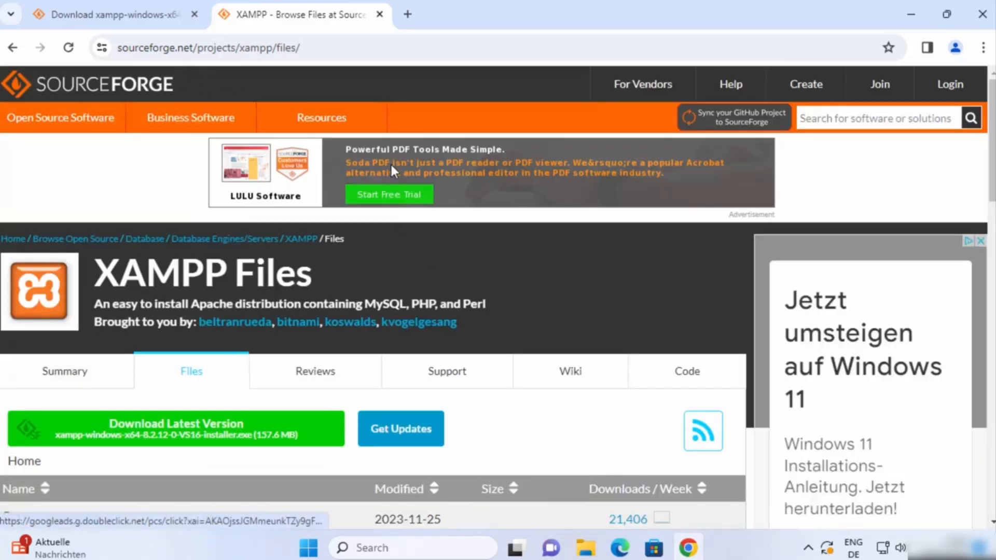
pyautogui.scroll(-3, 390, 163)
pyautogui.scroll(-1, 393, 173)
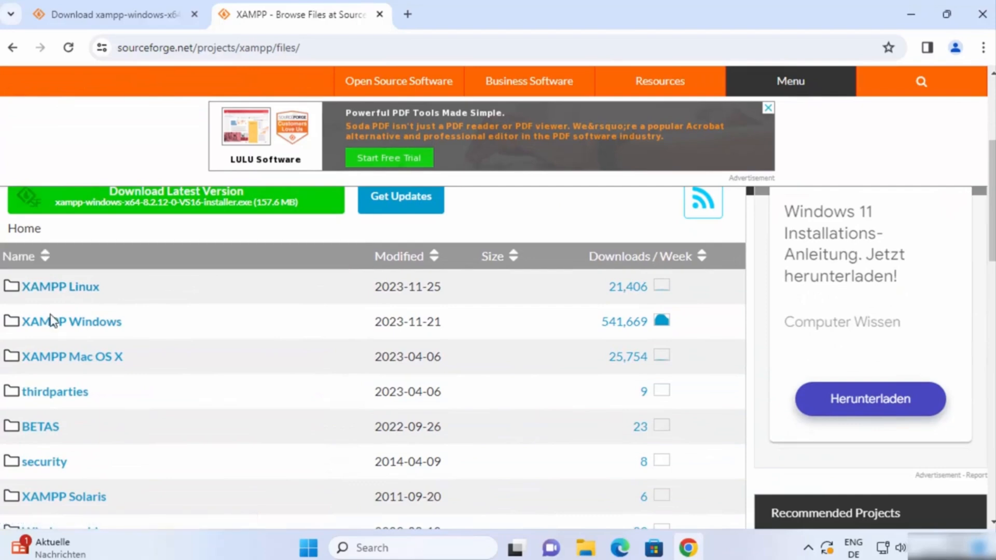
pyautogui.click(76, 332)
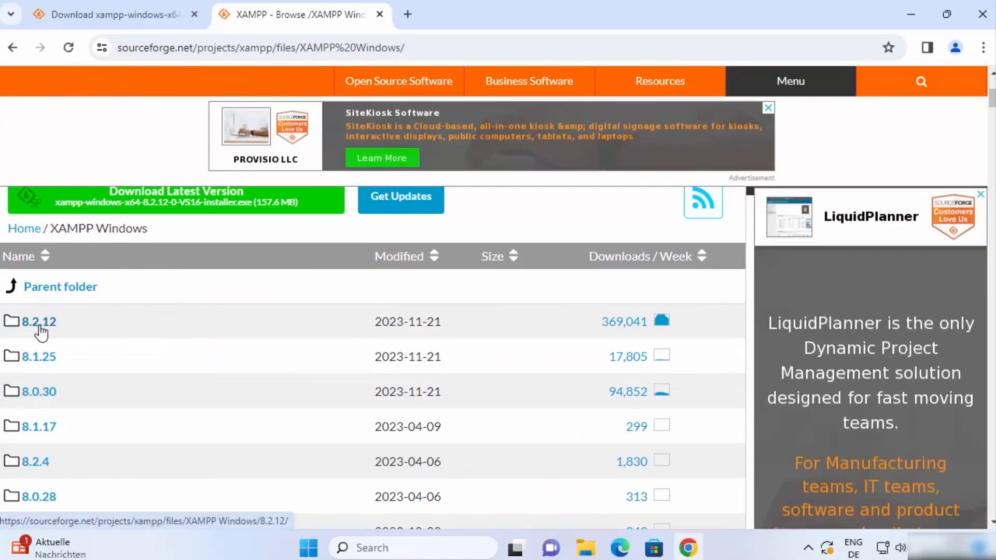
pyautogui.click(45, 326)
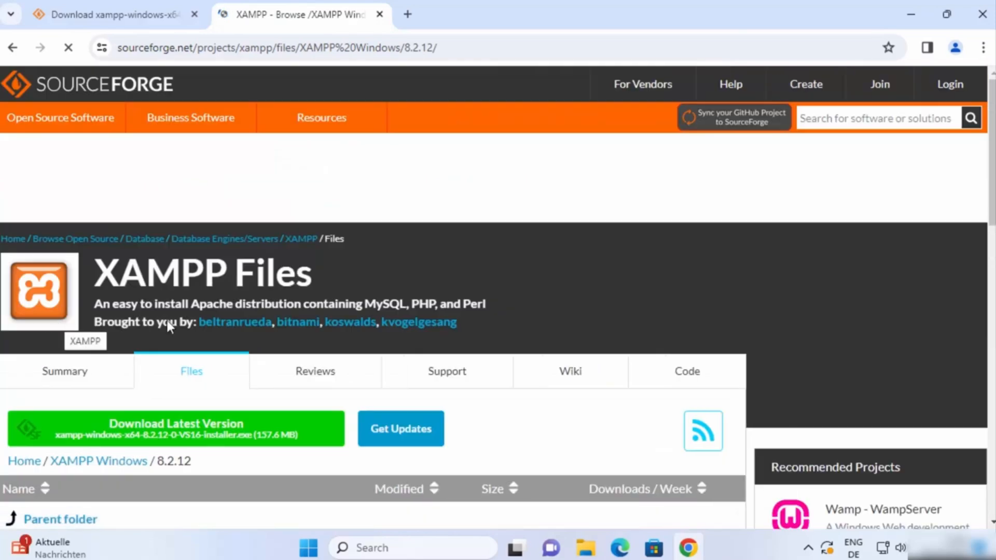
pyautogui.scroll(-1, 153, 301)
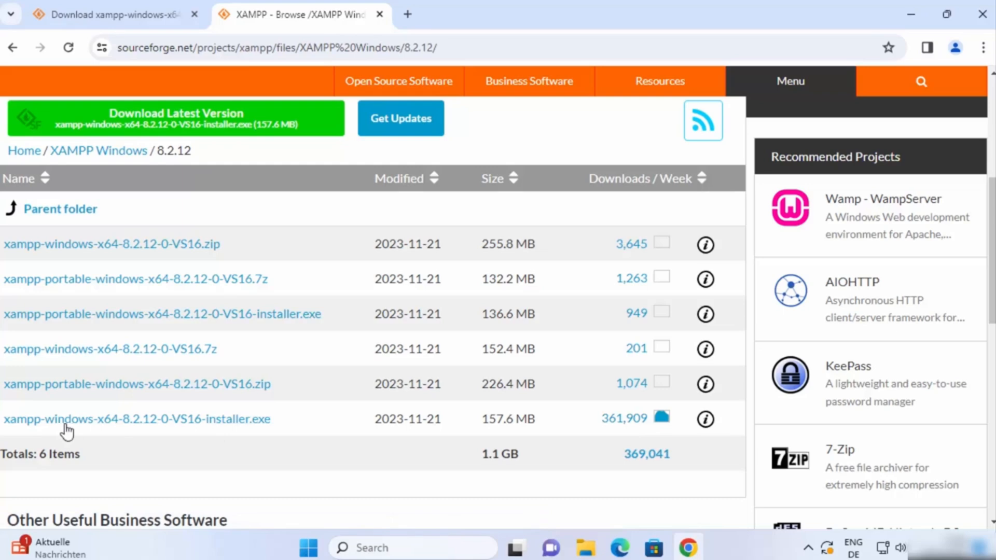
pyautogui.click(240, 422)
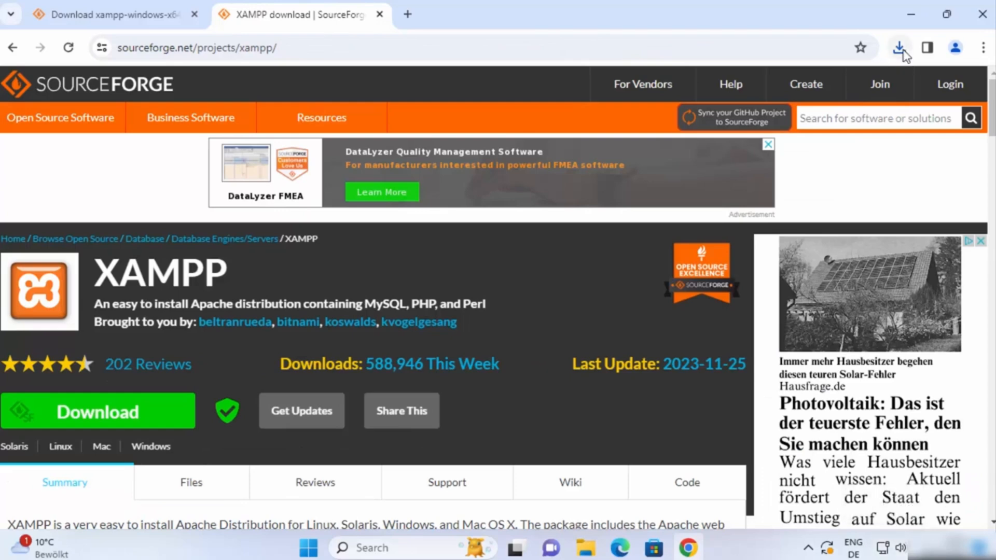
# Launch the XAMPP installer from Chrome's downloads, approve the UAC prompt and dismiss the UAC warning
pyautogui.click(901, 48)
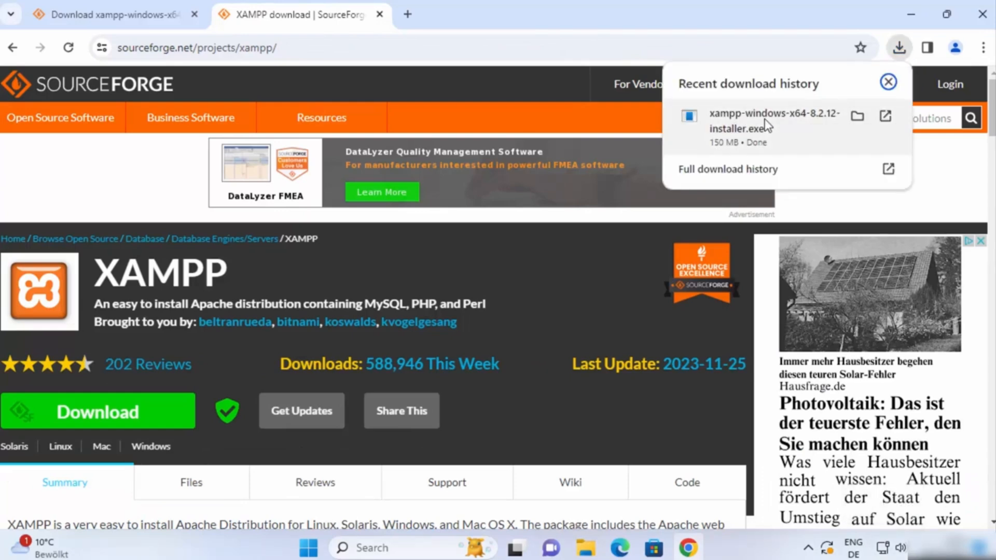
pyautogui.click(735, 128)
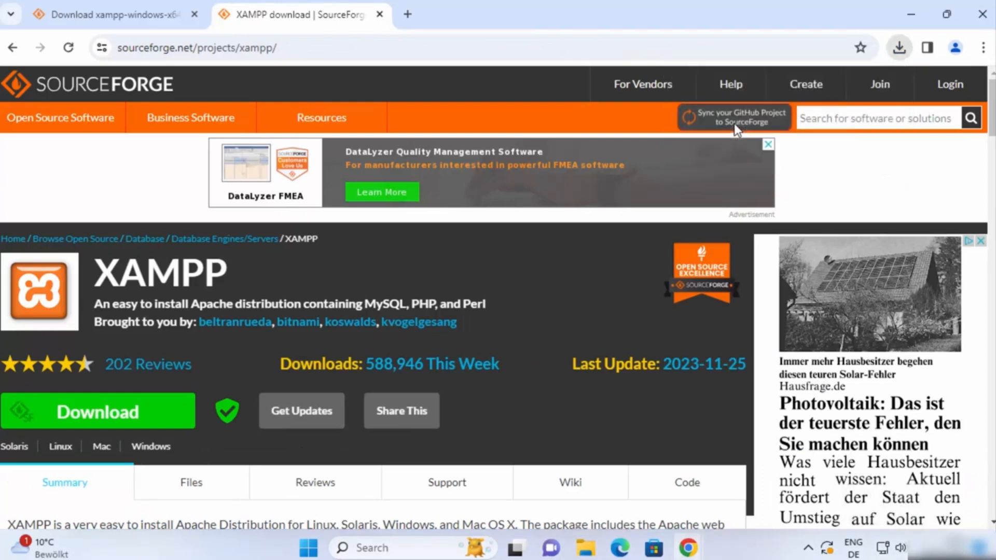
pyautogui.click(907, 20)
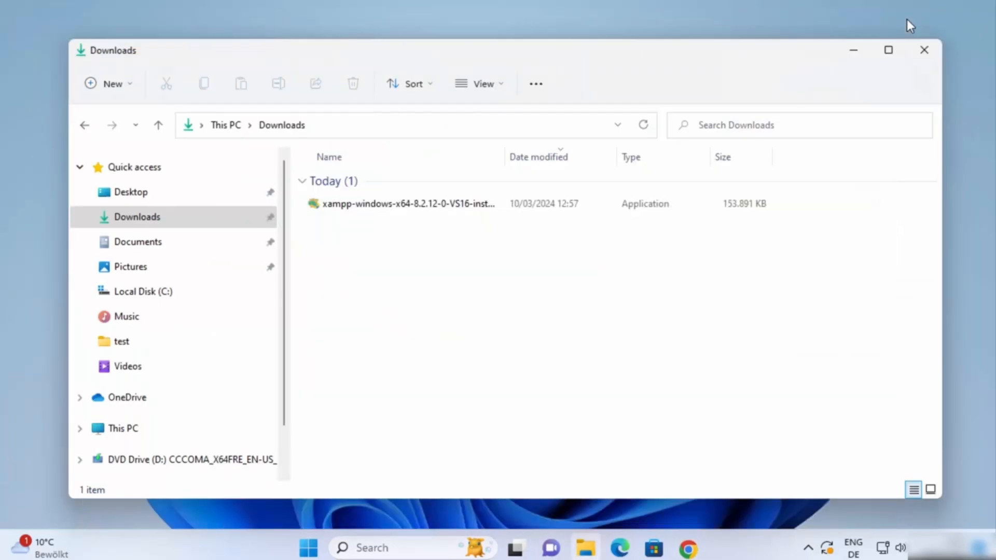
pyautogui.click(855, 49)
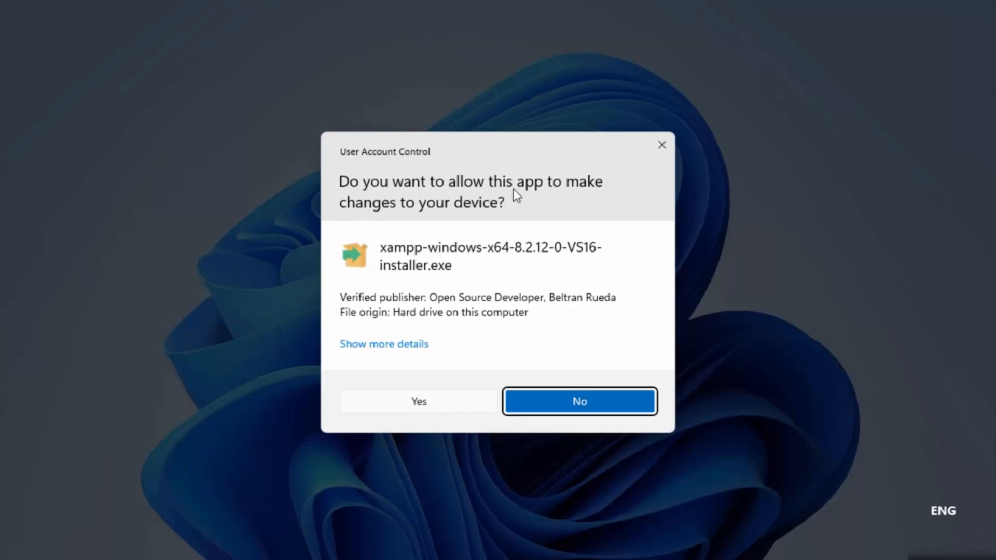
pyautogui.click(420, 404)
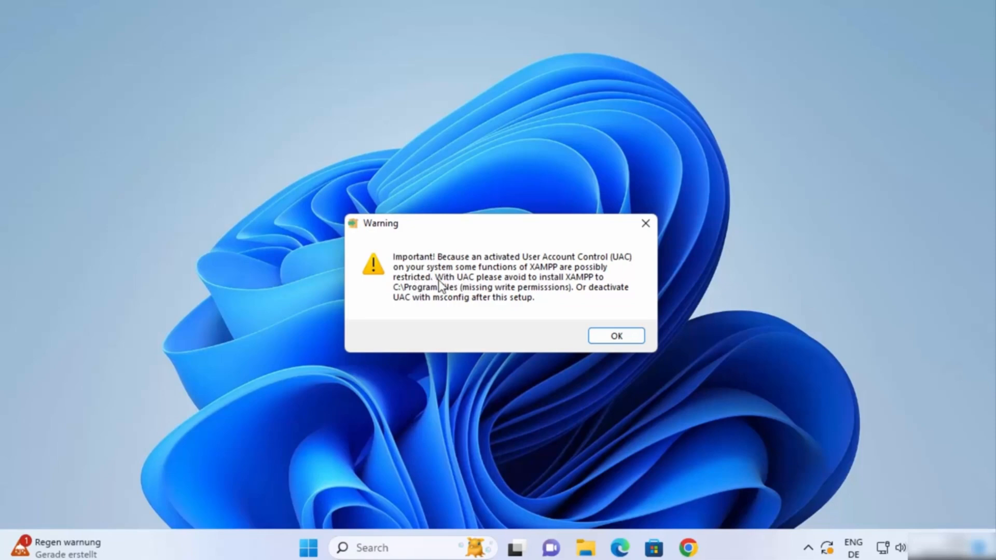
pyautogui.click(610, 336)
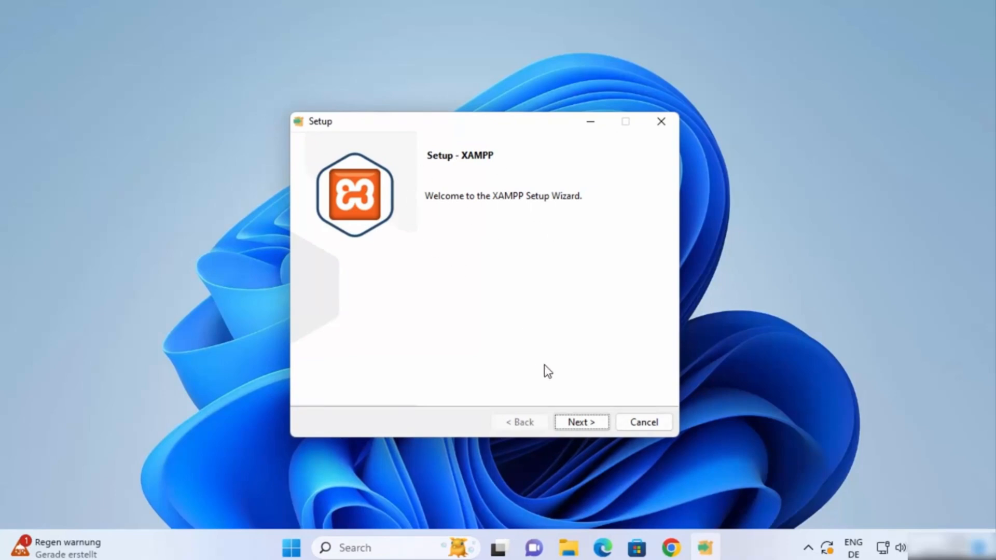
# Keep the default components, C:\xampp as install folder, and English as the setup language
pyautogui.click(577, 424)
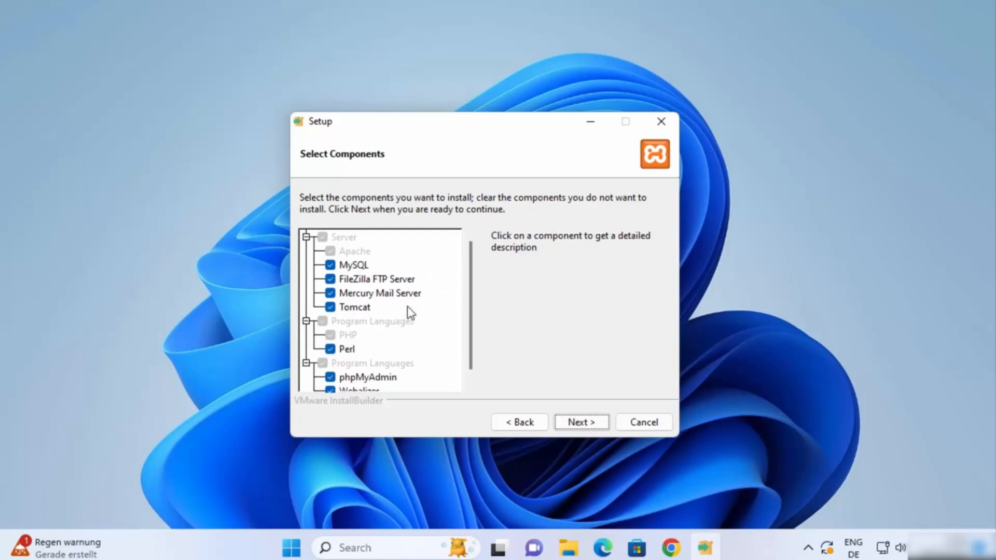
pyautogui.click(566, 420)
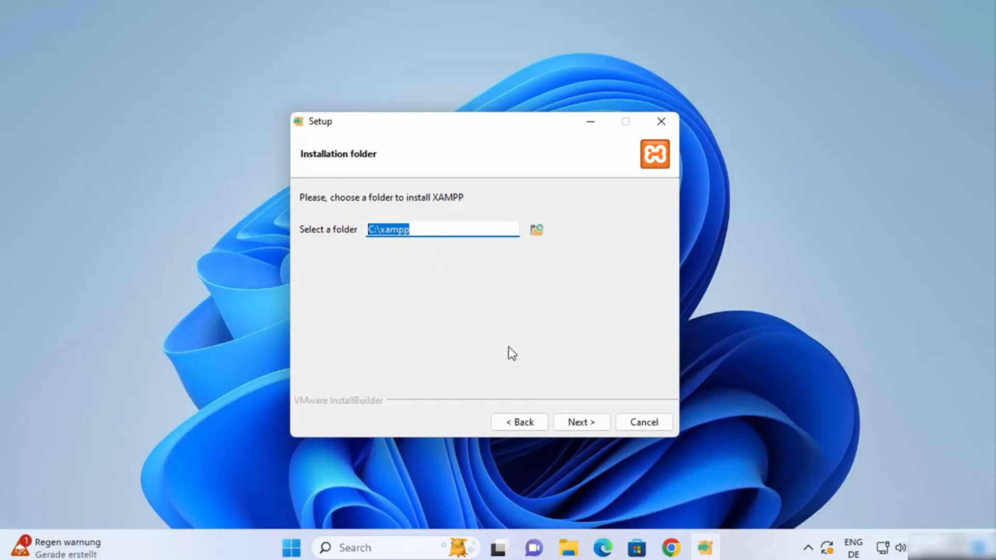
pyautogui.click(580, 421)
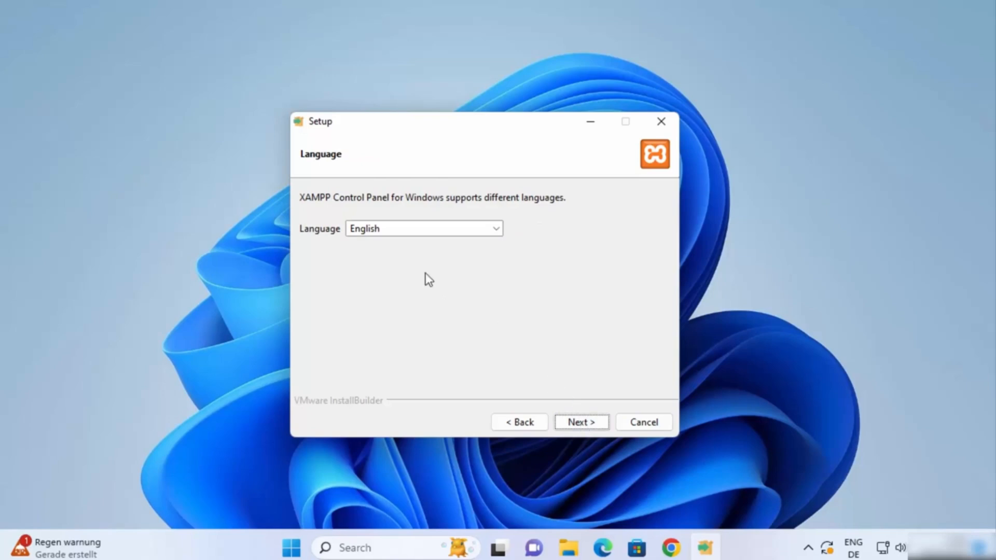
pyautogui.click(355, 234)
pyautogui.click(353, 243)
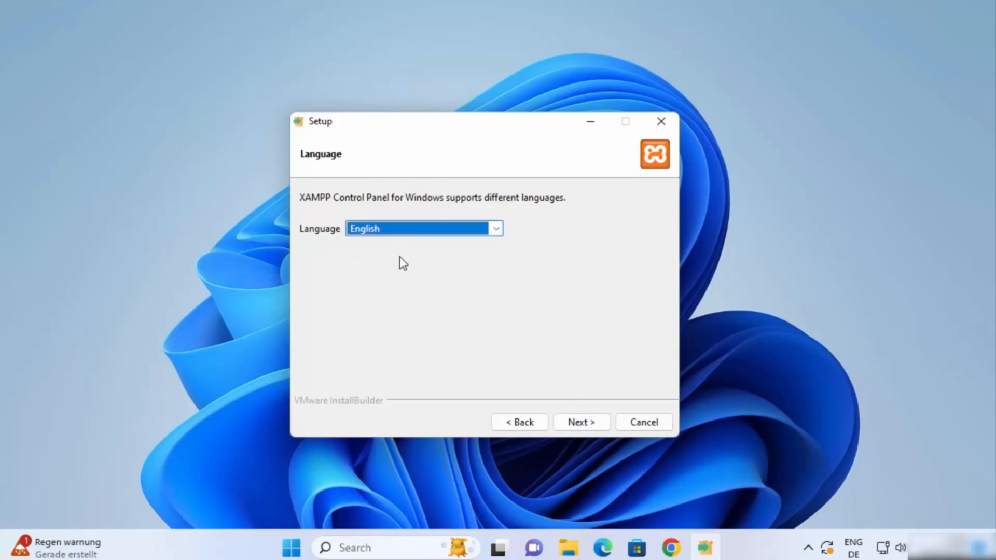
pyautogui.click(578, 422)
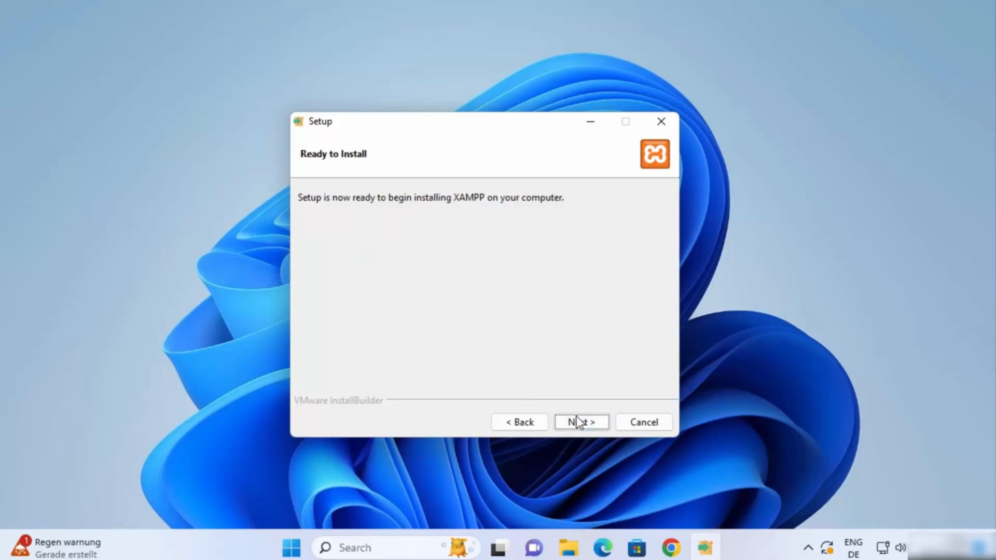
# Run the installation, allow Apache HTTP Server through the firewall, and finish to open the Control Panel
pyautogui.click(578, 423)
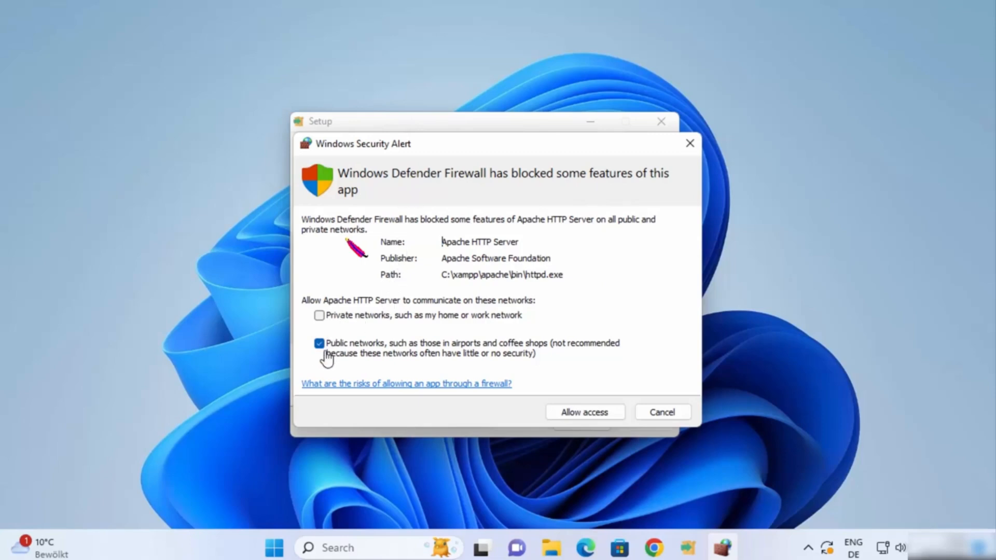
pyautogui.click(579, 413)
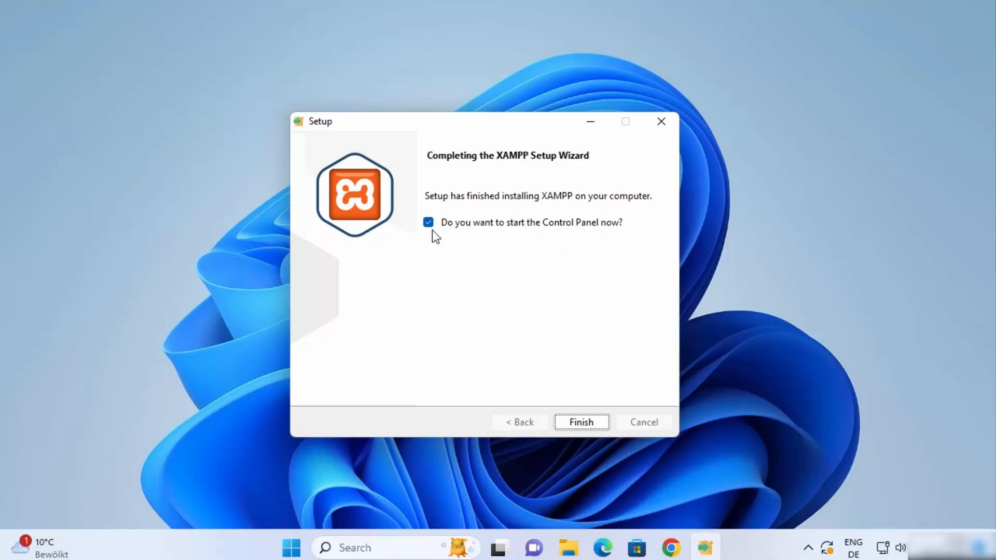
pyautogui.click(579, 422)
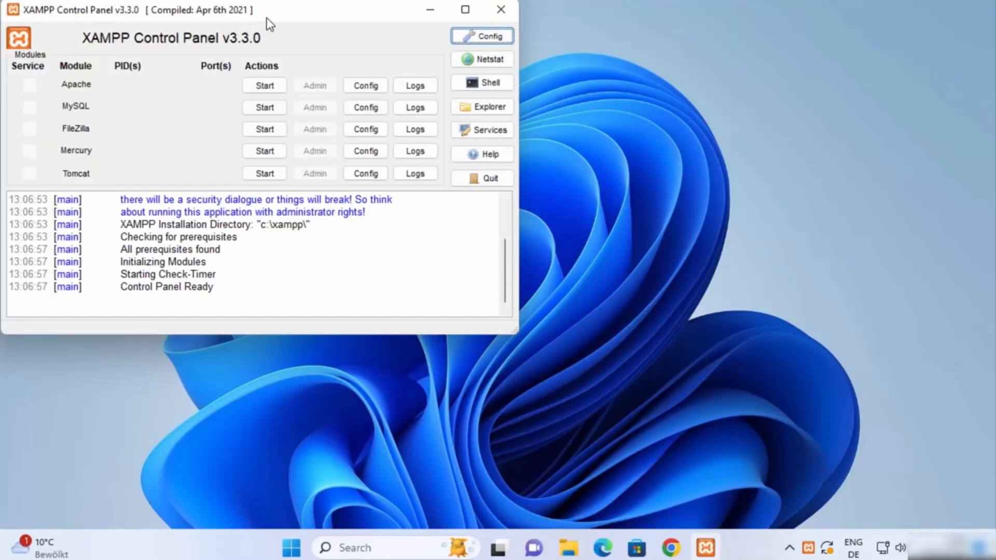
# Center the Control Panel window and relaunch XAMPP Control Panel by searching 'xapp' in the Start menu
pyautogui.moveTo(280, 20); pyautogui.dragTo(515, 113)
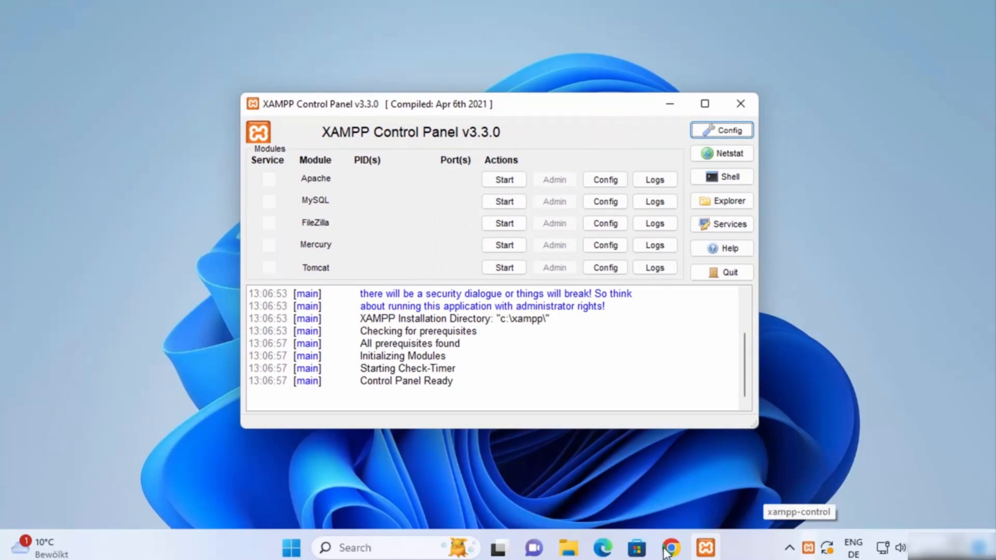
pyautogui.click(295, 551)
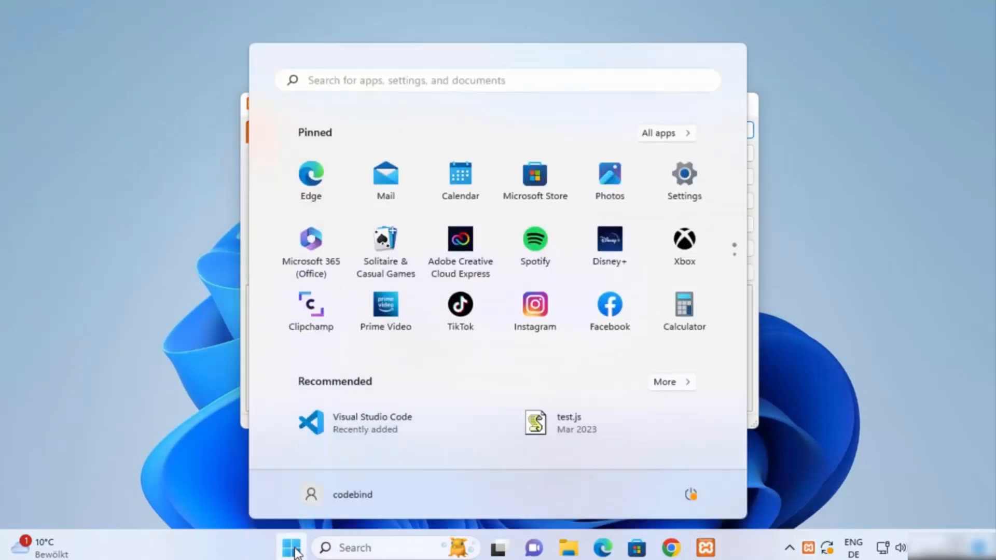
pyautogui.click(393, 81)
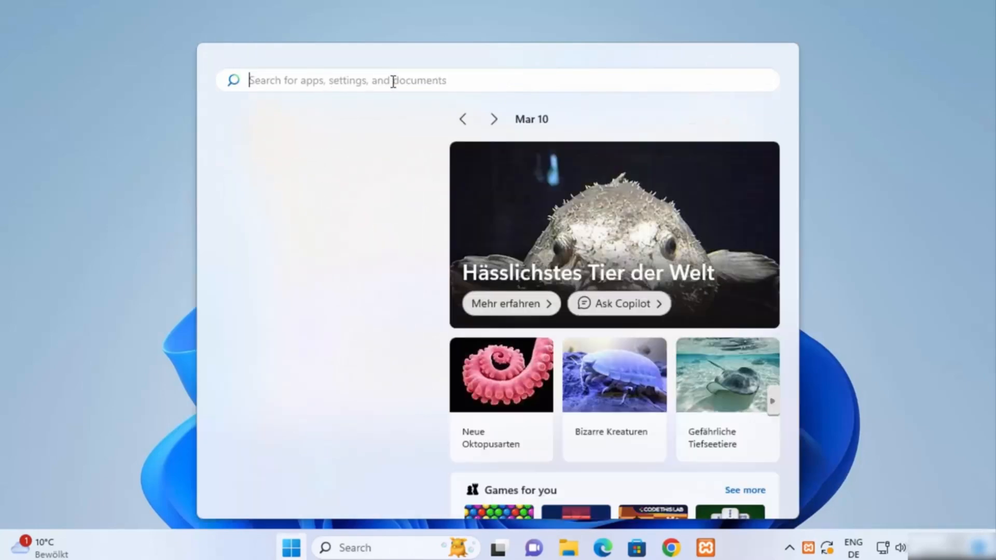
pyautogui.write('xapp')
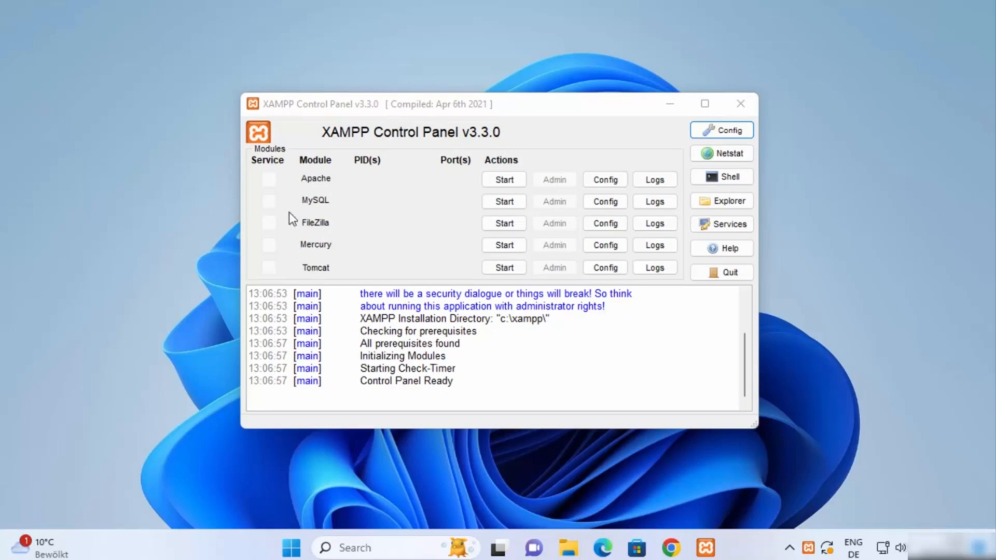
# Start Apache and MySQL, allow MySQL through the firewall, and run XAMPP as administrator
pyautogui.click(499, 181)
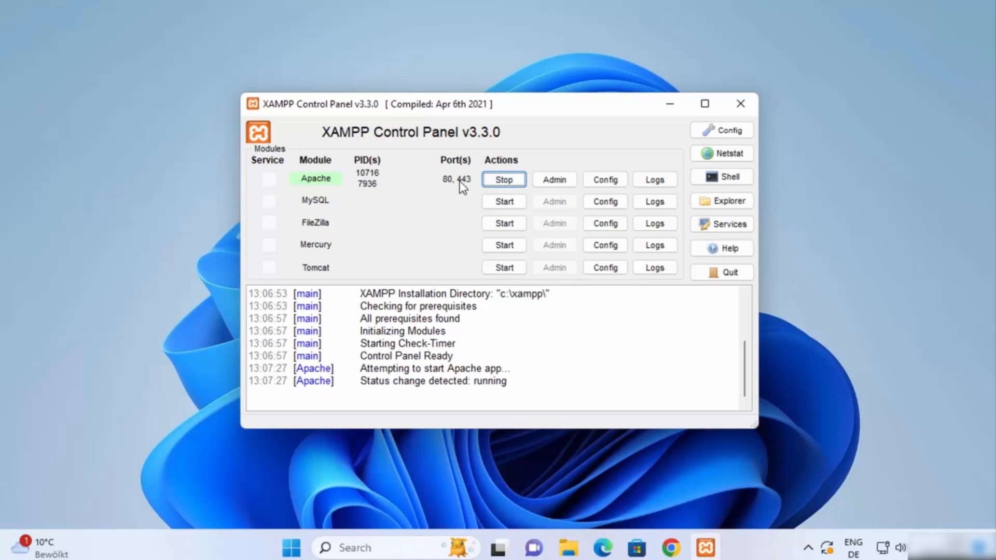
pyautogui.click(491, 203)
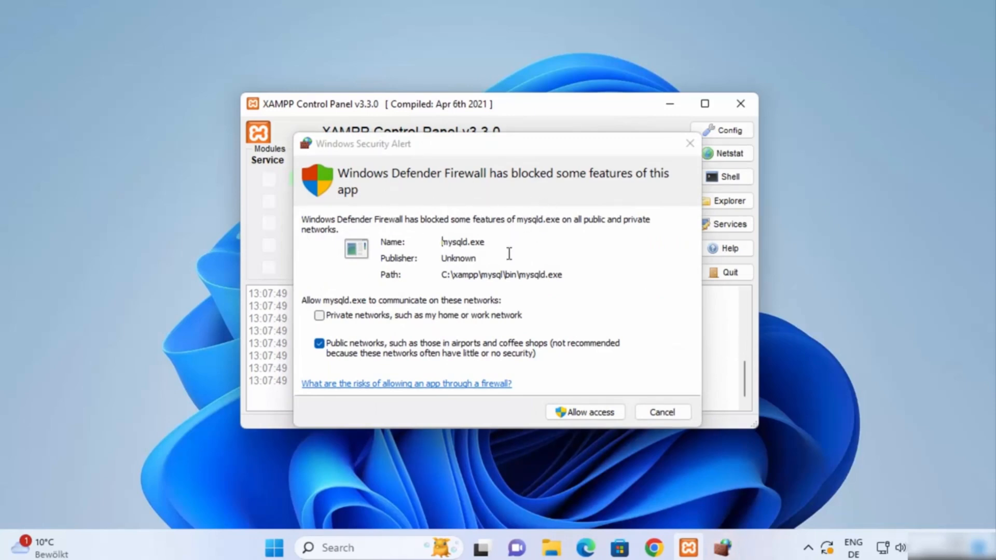
pyautogui.click(579, 414)
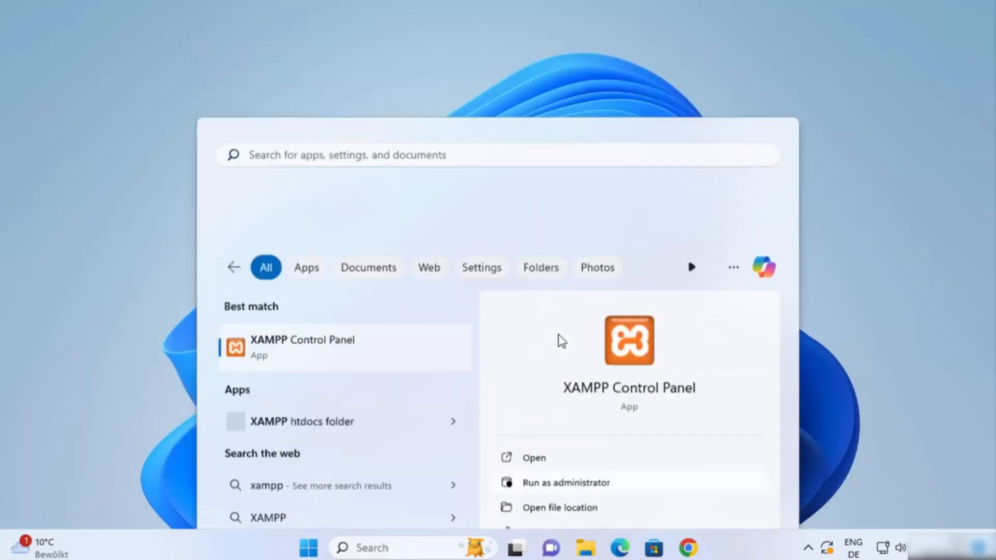
pyautogui.click(558, 334)
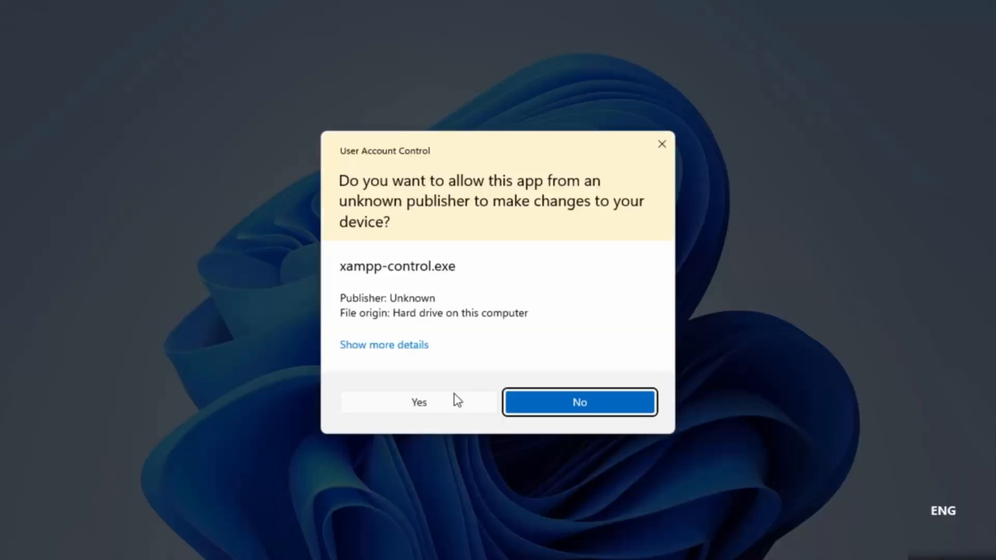
# Approve the admin UAC prompt, start Apache and MySQL as services, and approve the Net Command request
pyautogui.click(444, 403)
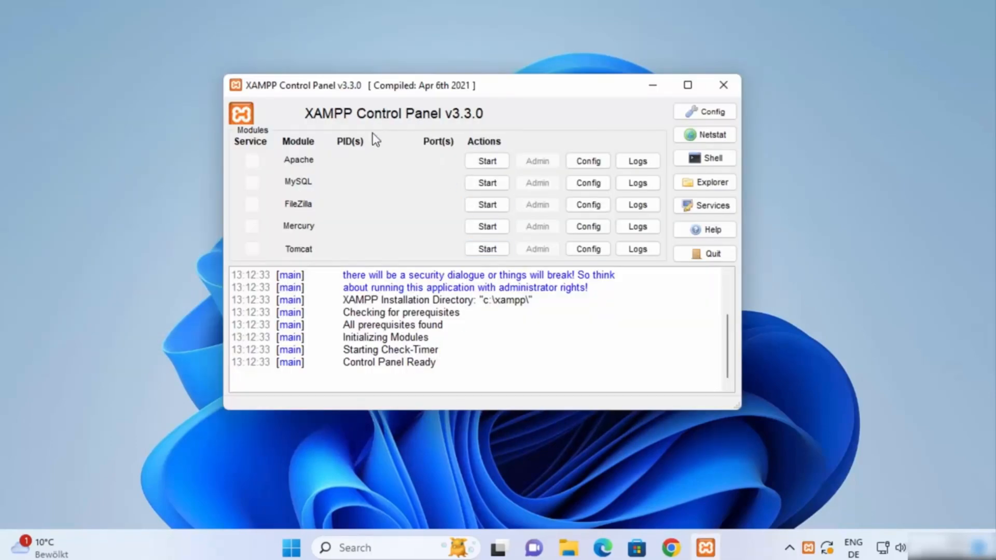
pyautogui.click(488, 161)
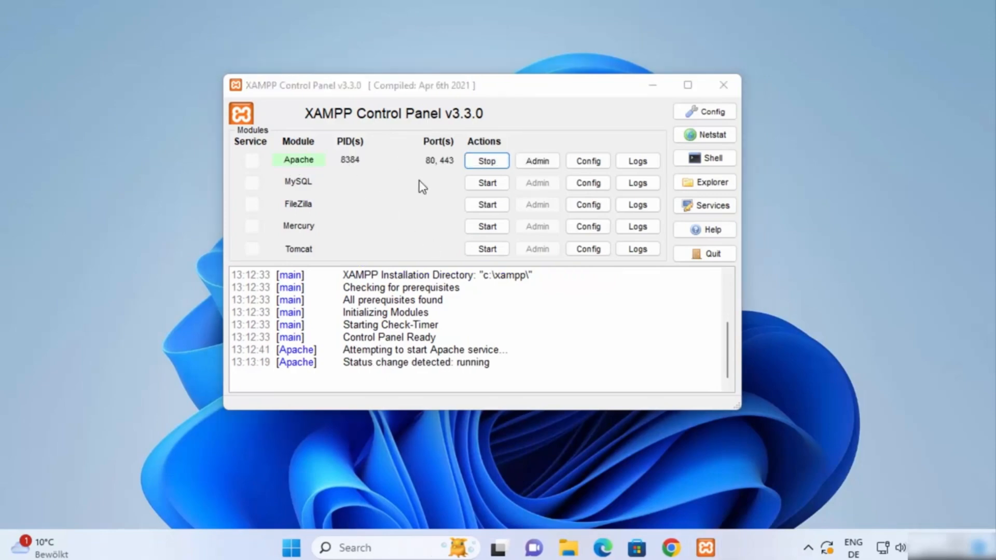
pyautogui.click(478, 183)
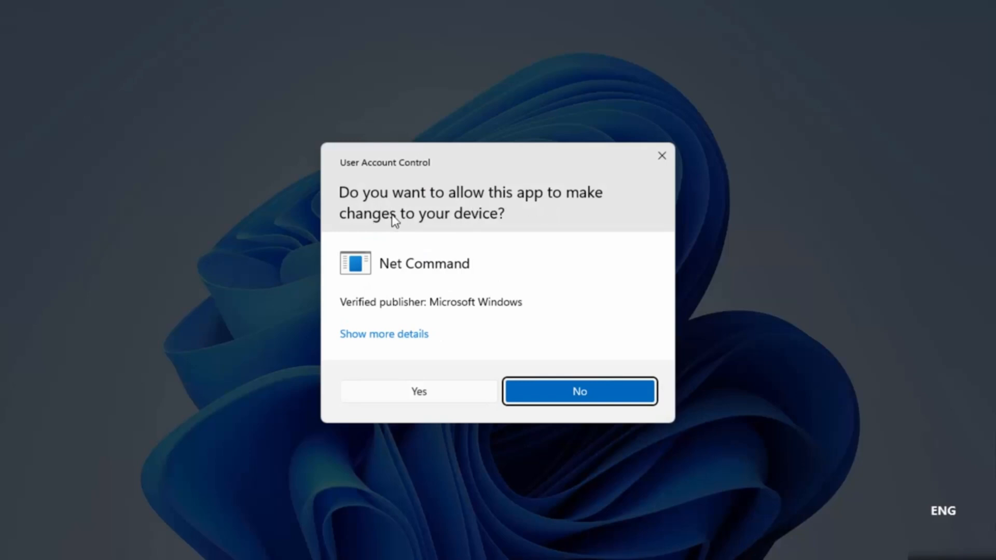
pyautogui.click(418, 396)
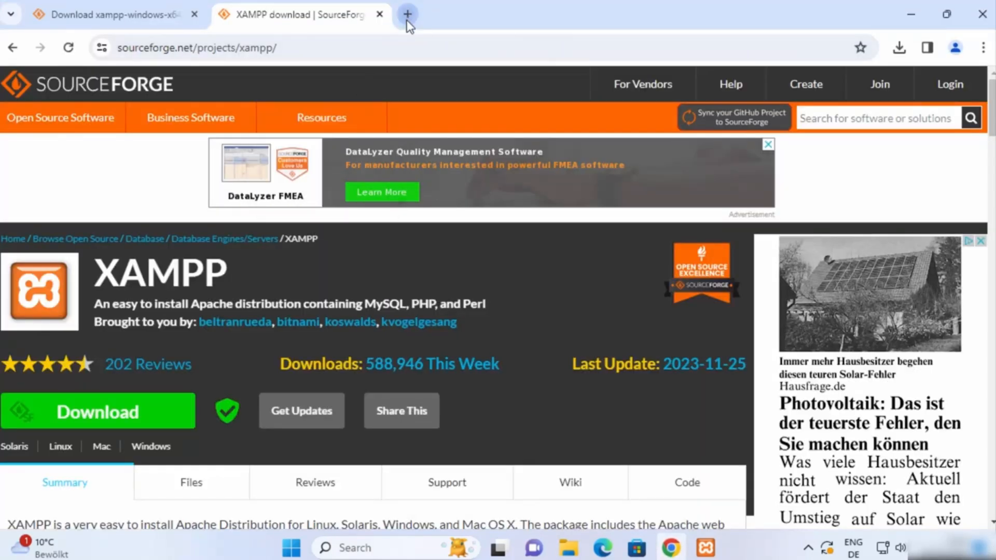
pyautogui.click(408, 14)
# Load the XAMPP dashboard at 127.0.0.1 and open phpMyAdmin from its header link
pyautogui.write('12')
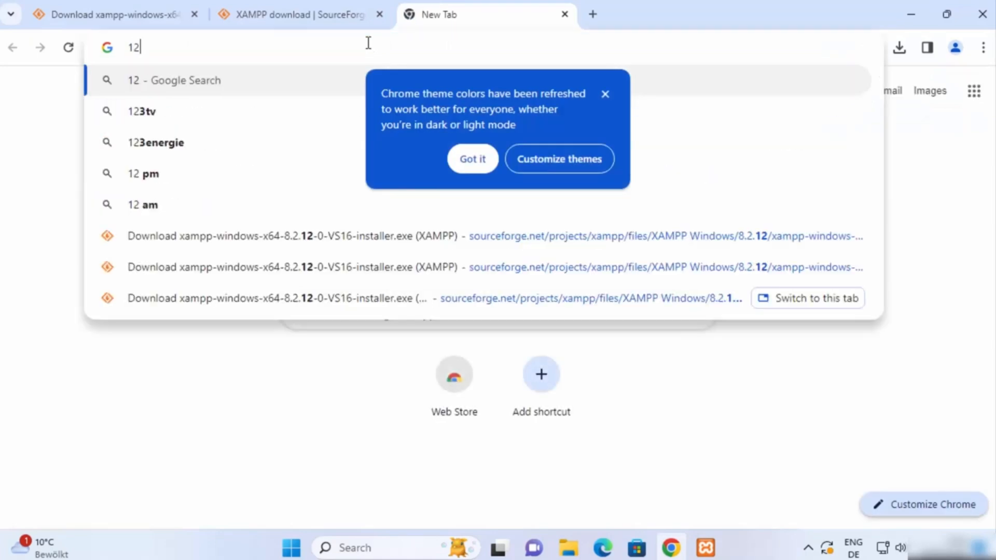
pyautogui.write('7.0.0.1')
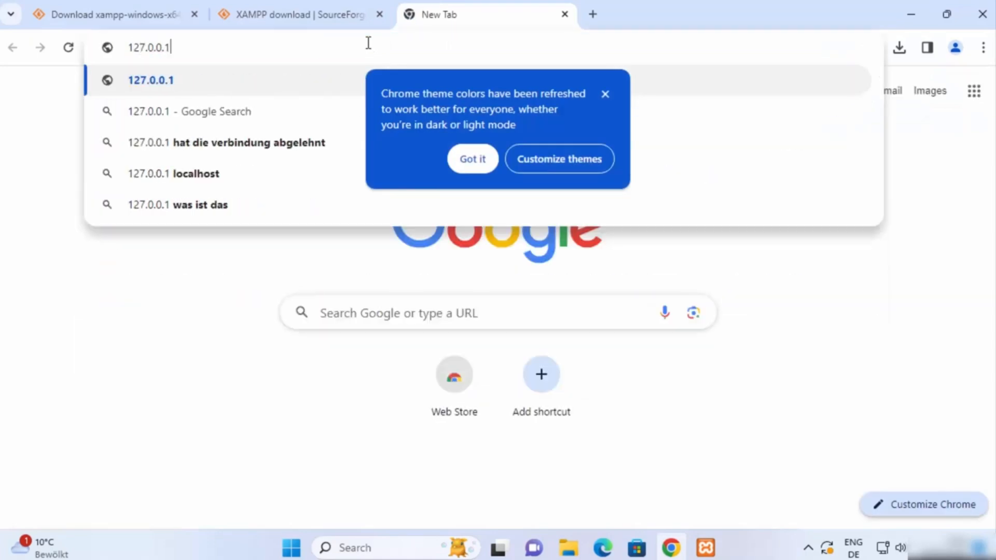
pyautogui.press('Return')
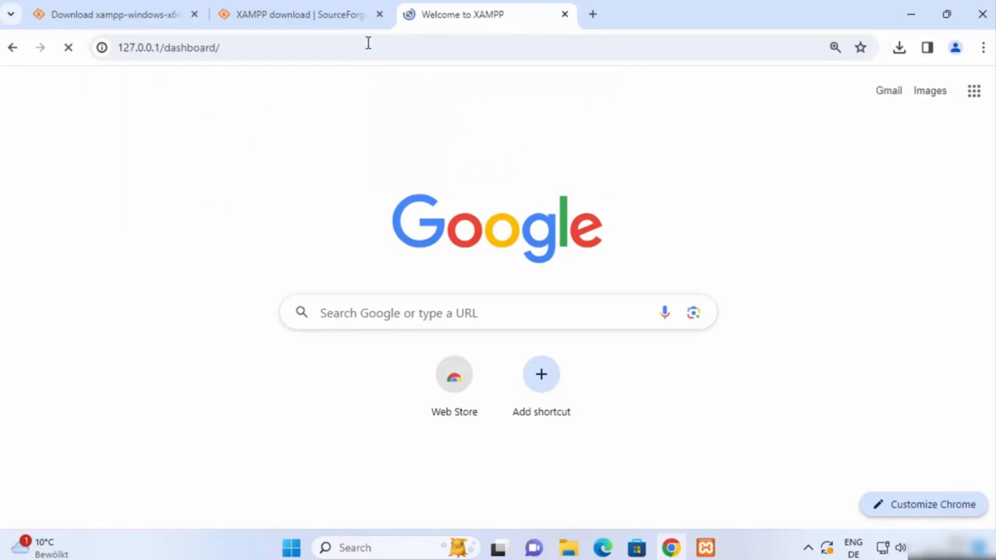
pyautogui.click(225, 49)
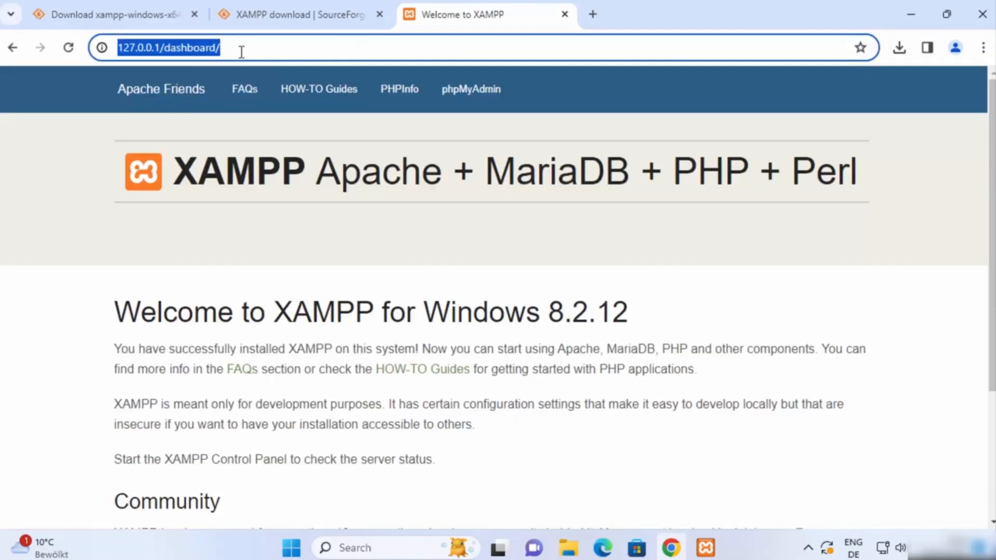
pyautogui.click(135, 47)
pyautogui.moveTo(160, 47); pyautogui.dragTo(118, 45)
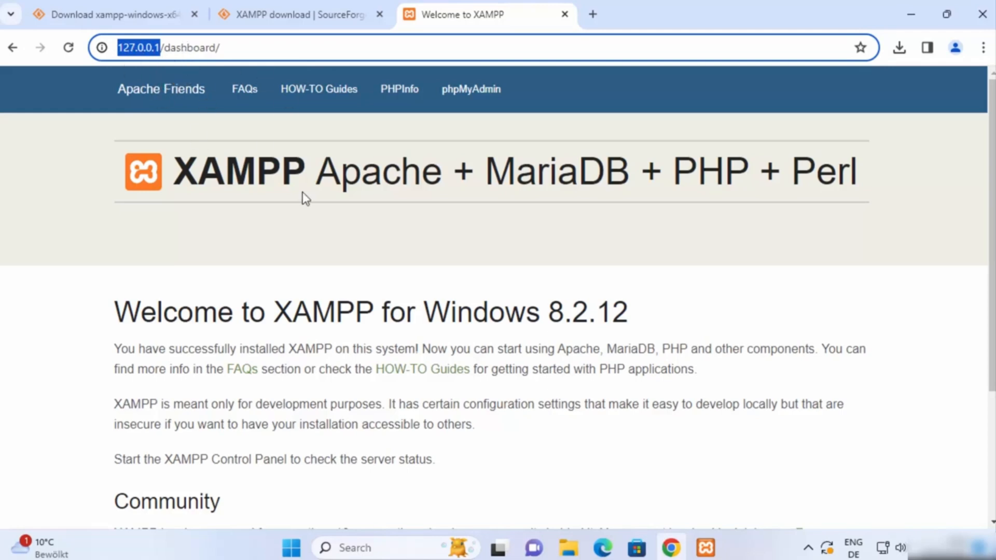
pyautogui.click(337, 209)
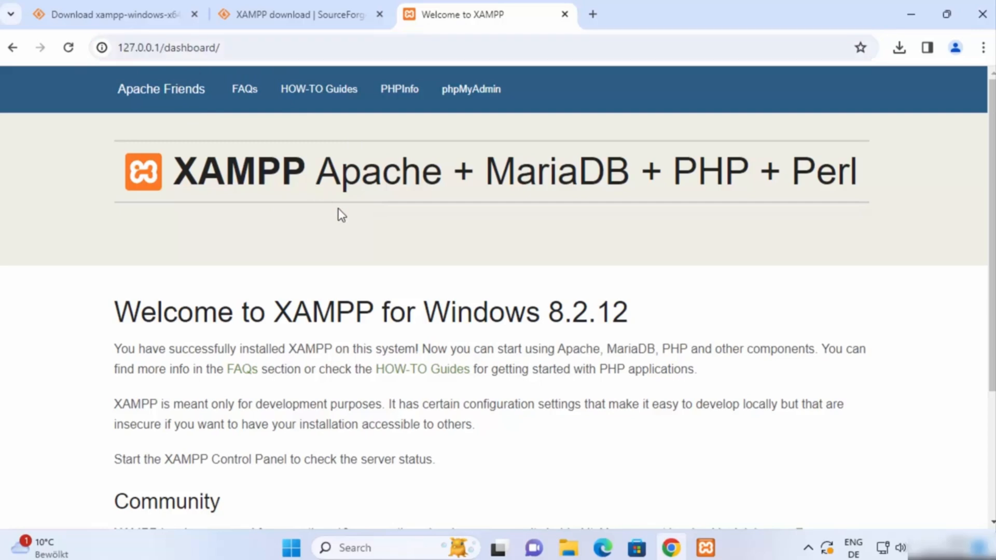
pyautogui.click(475, 97)
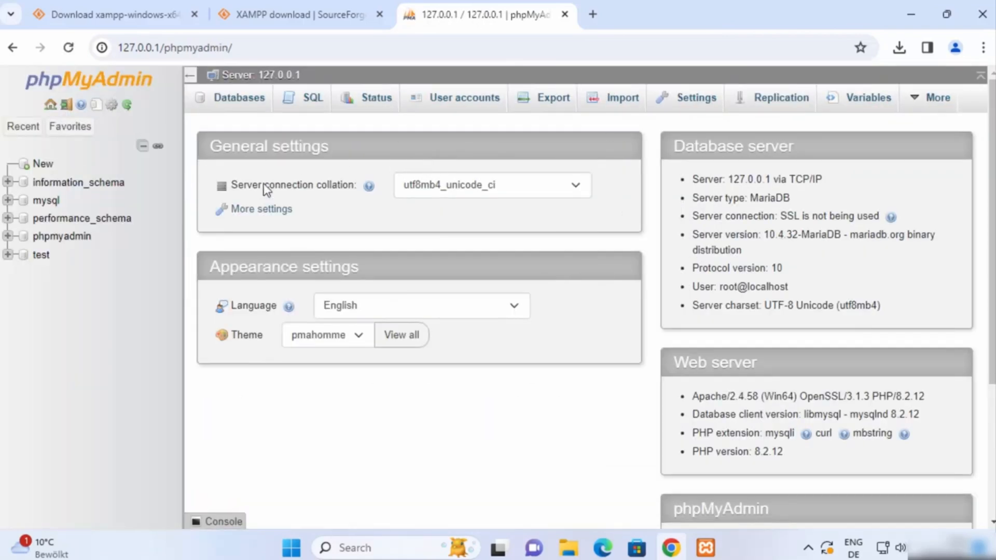
# Create the database 'mynewdb' from the Databases tab and open it in the left tree
pyautogui.click(247, 102)
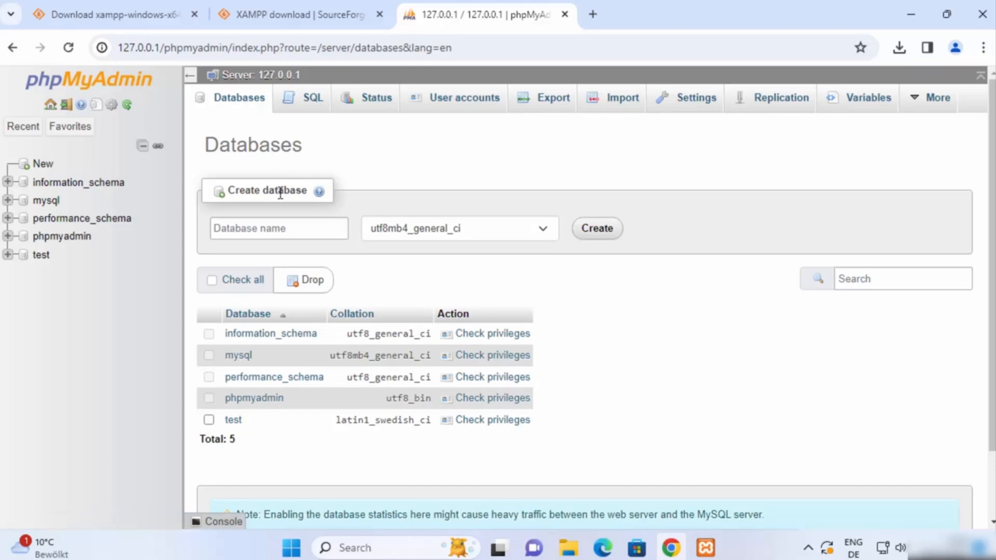
pyautogui.click(254, 227)
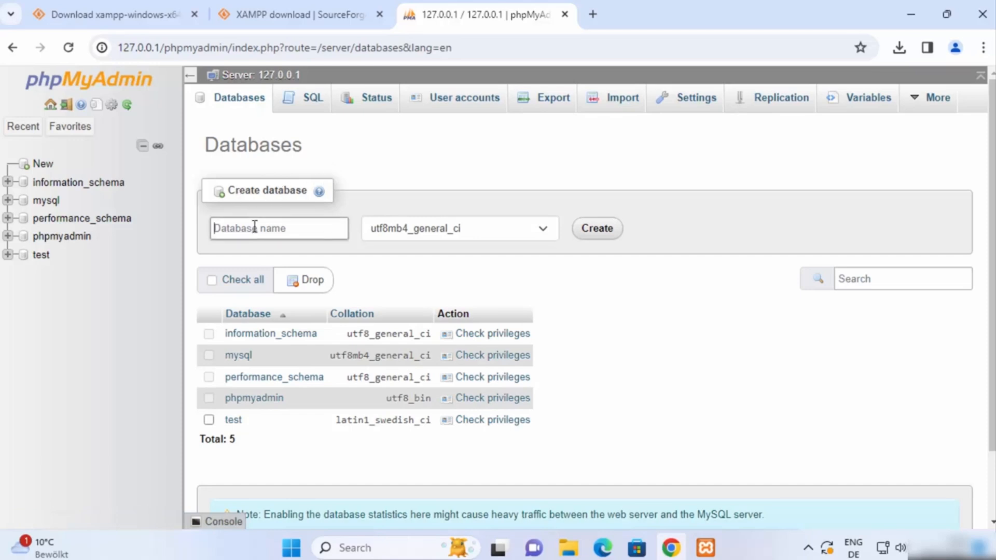
pyautogui.write('mynewdb')
pyautogui.click(584, 229)
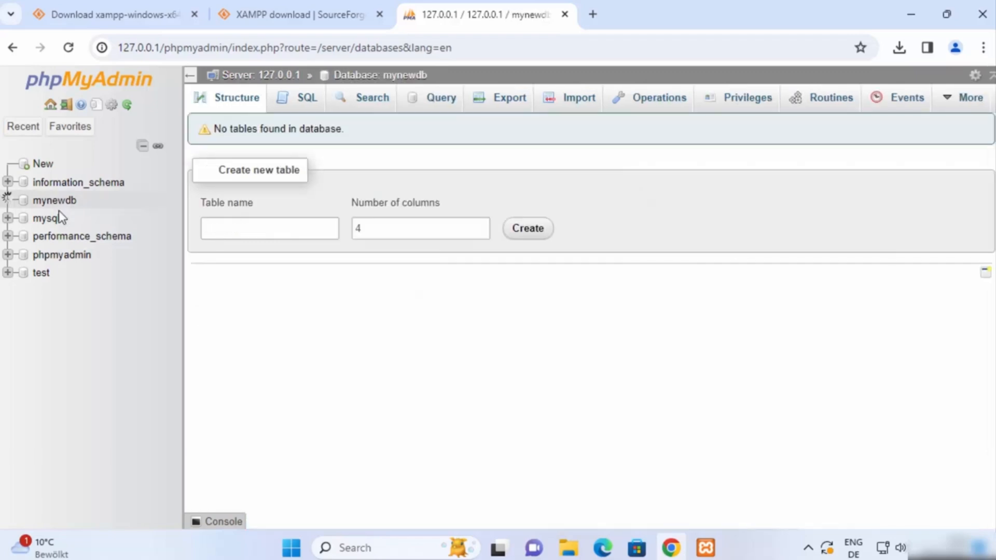
pyautogui.click(61, 205)
pyautogui.click(241, 229)
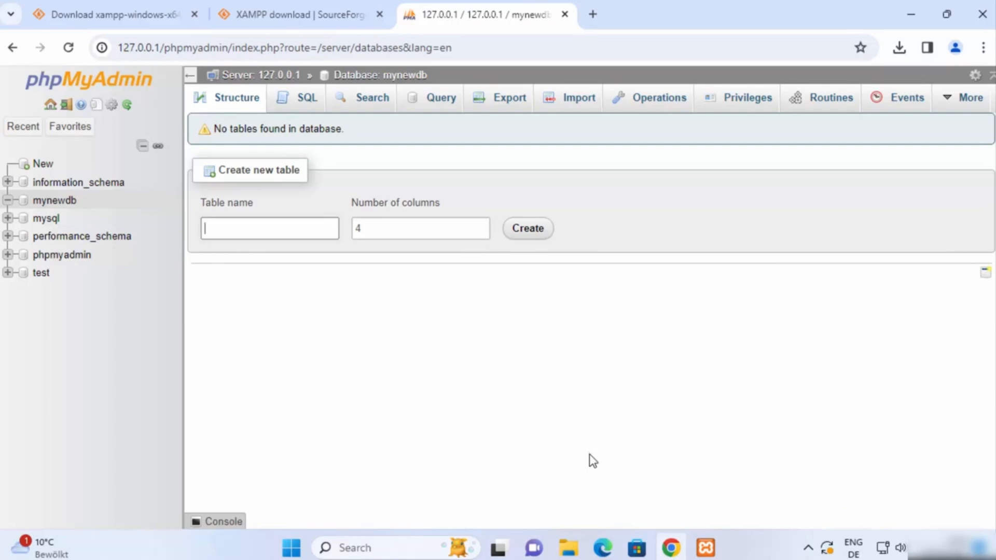
# Browse in File Explorer to the C:\xampp\htdocs folder
pyautogui.click(571, 548)
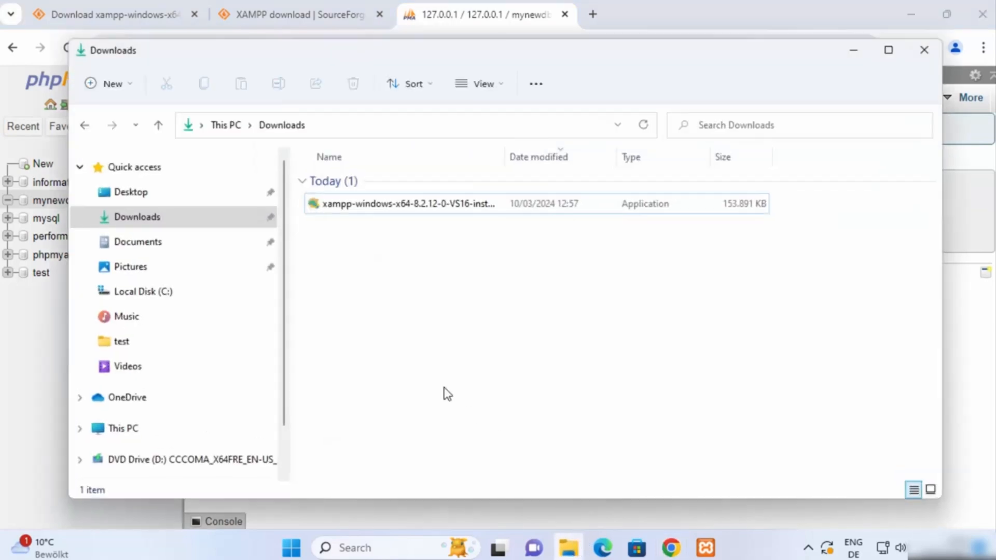
pyautogui.click(160, 301)
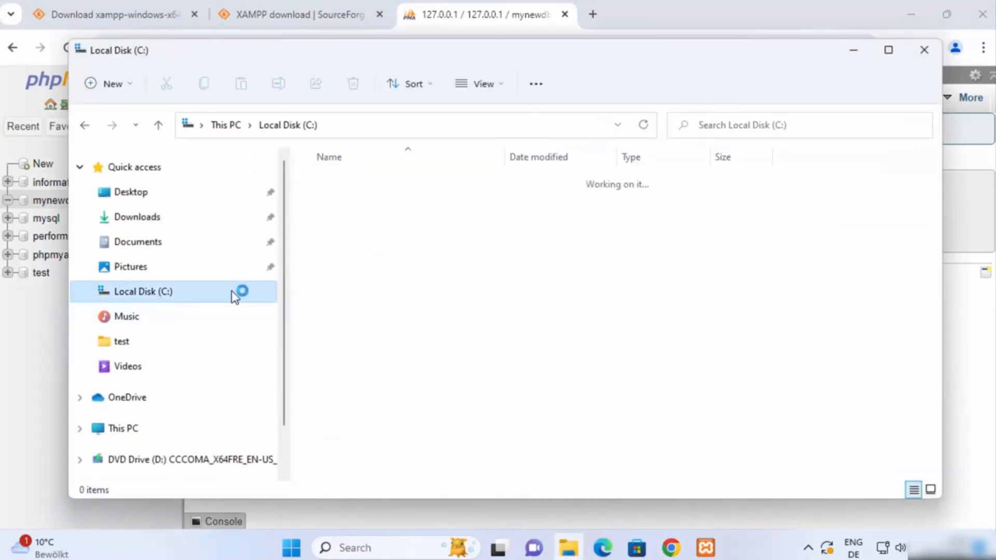
pyautogui.scroll(-1, 390, 345)
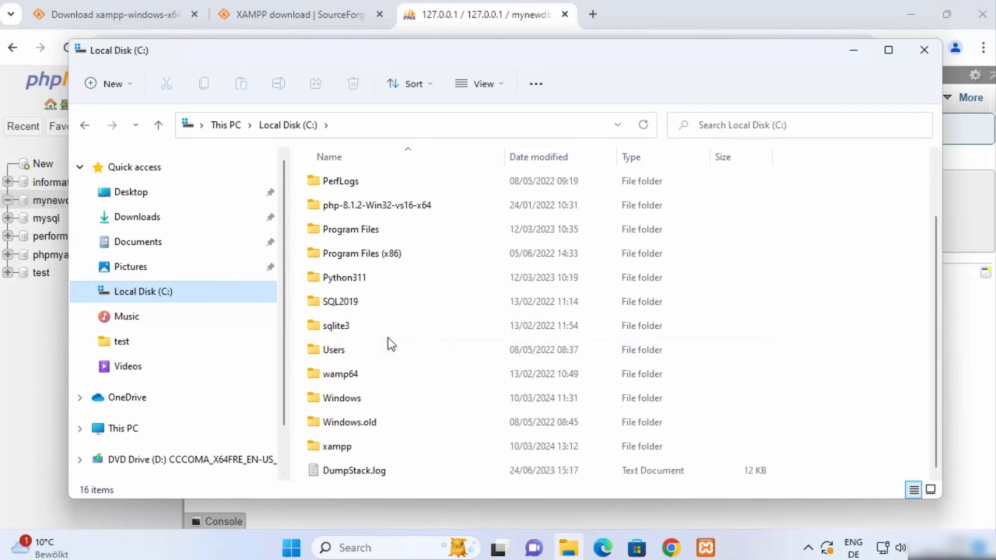
pyautogui.doubleClick(345, 454)
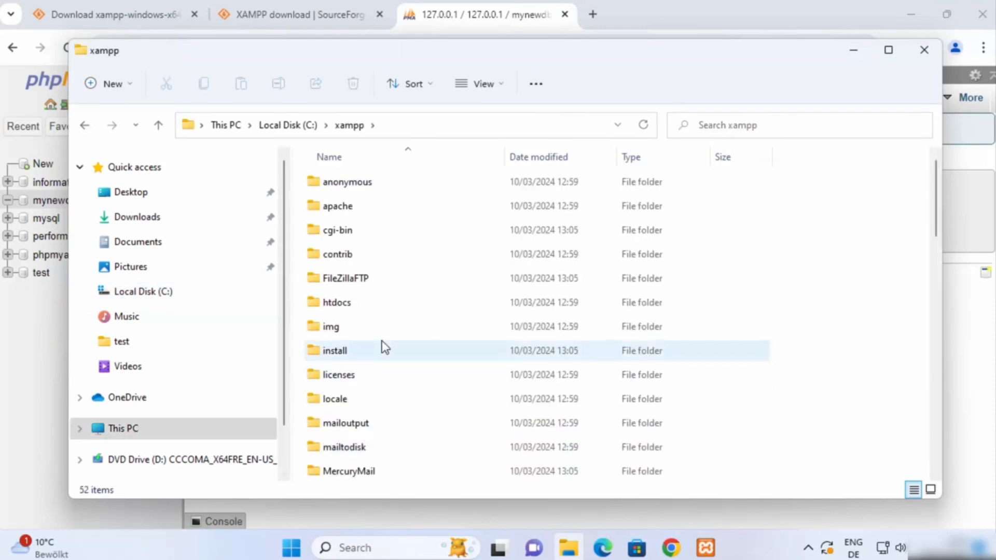
pyautogui.doubleClick(356, 309)
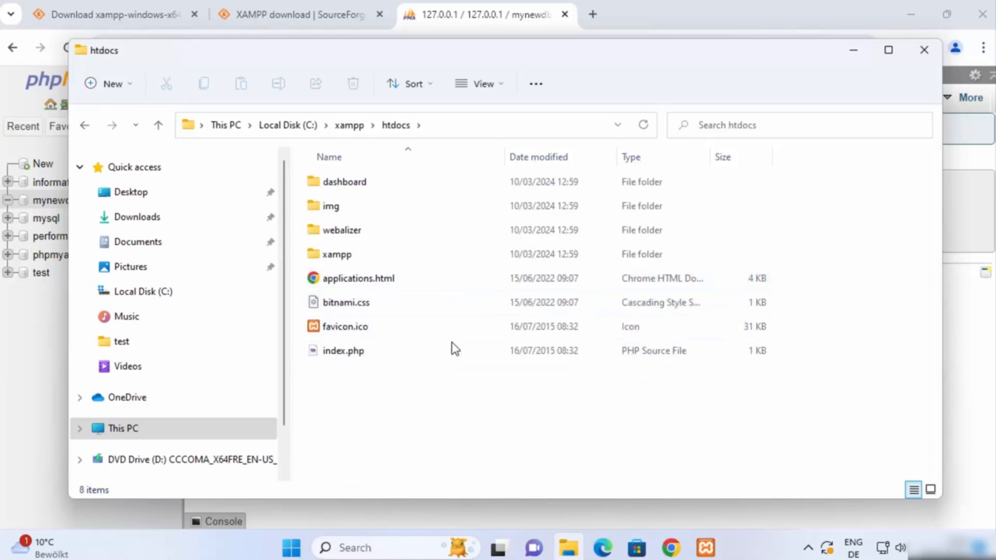
pyautogui.click(447, 331)
# Create a new folder named 'demo' inside htdocs
pyautogui.rightClick(371, 419)
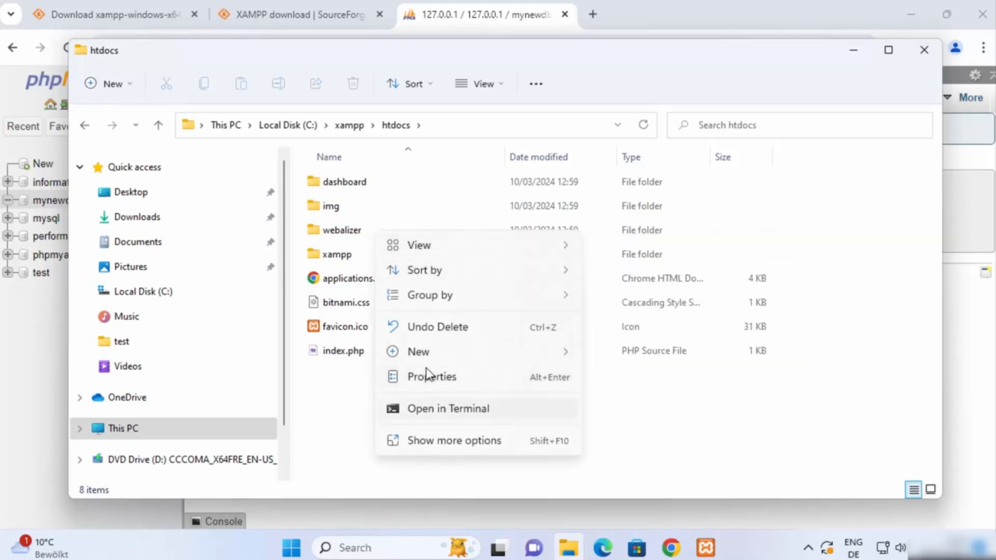
pyautogui.moveTo(564, 359)
pyautogui.click(606, 359)
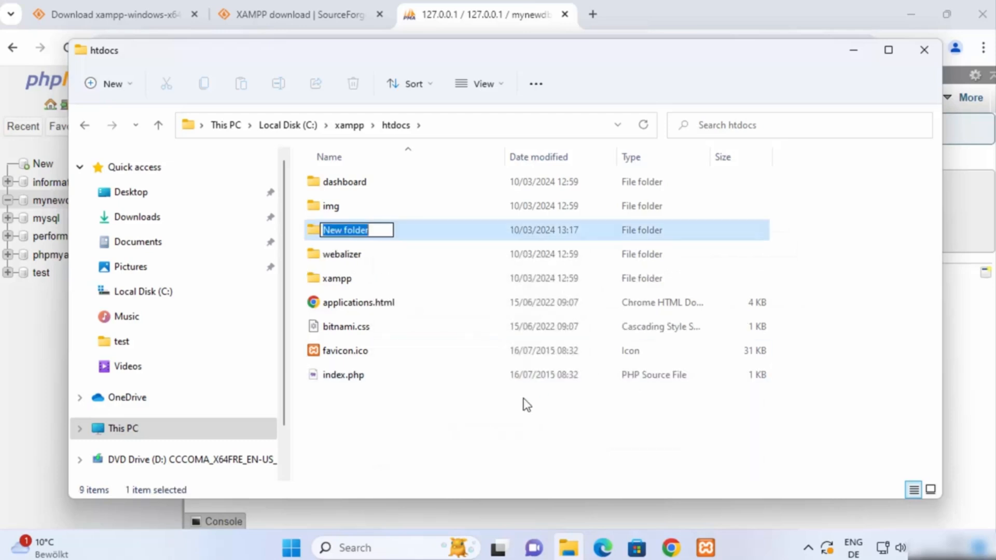
pyautogui.write('demo')
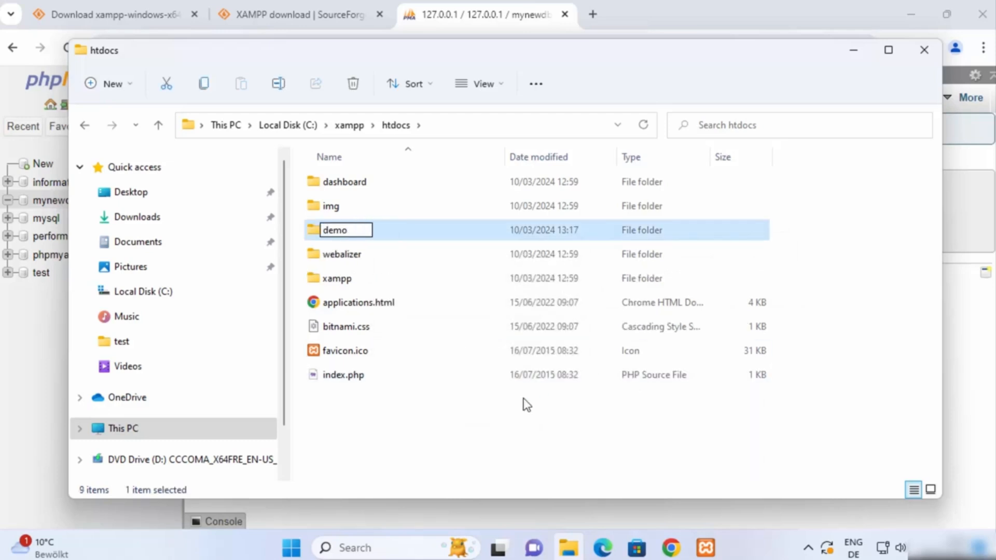
pyautogui.press('Return')
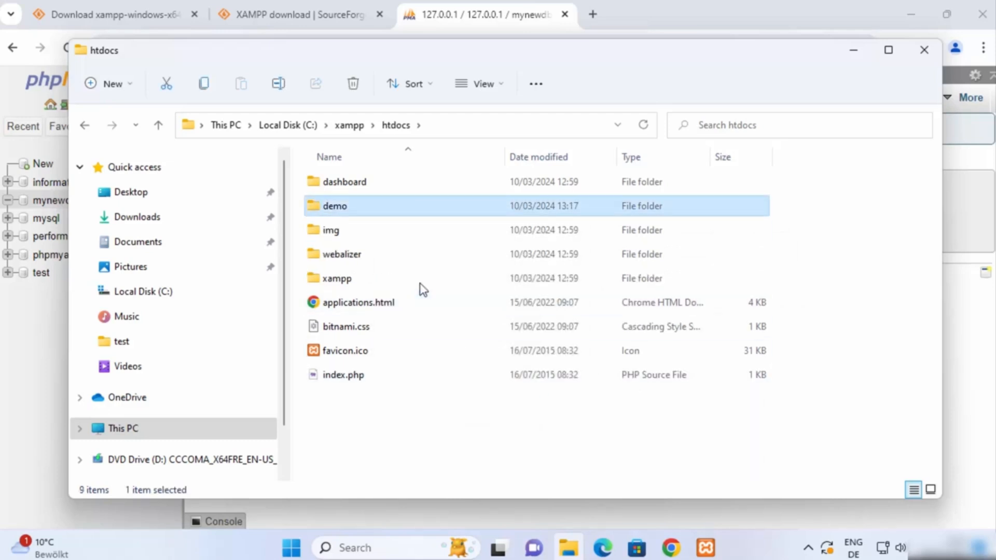
# Open the empty demo folder in Visual Studio Code via Show more options > Open with Code
pyautogui.doubleClick(390, 215)
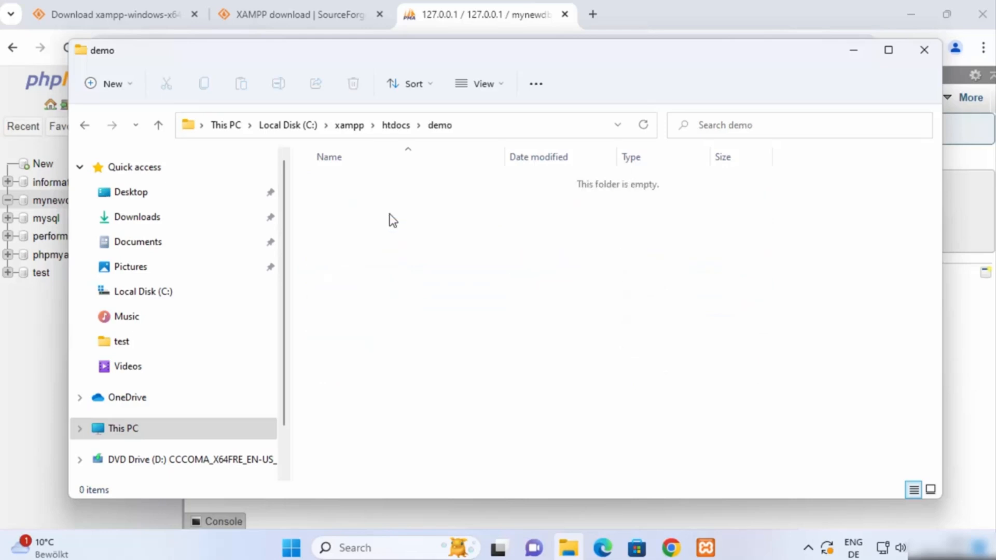
pyautogui.rightClick(393, 220)
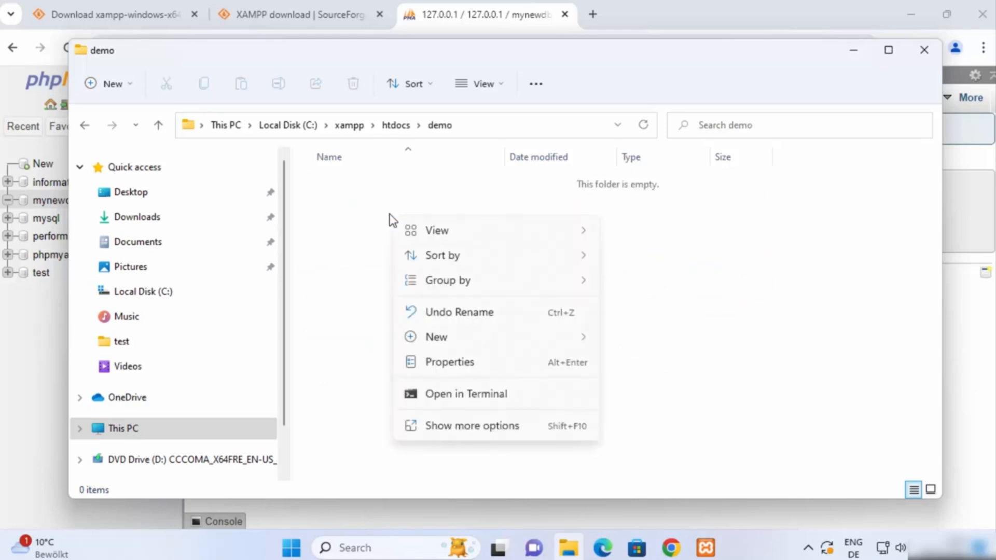
pyautogui.click(460, 426)
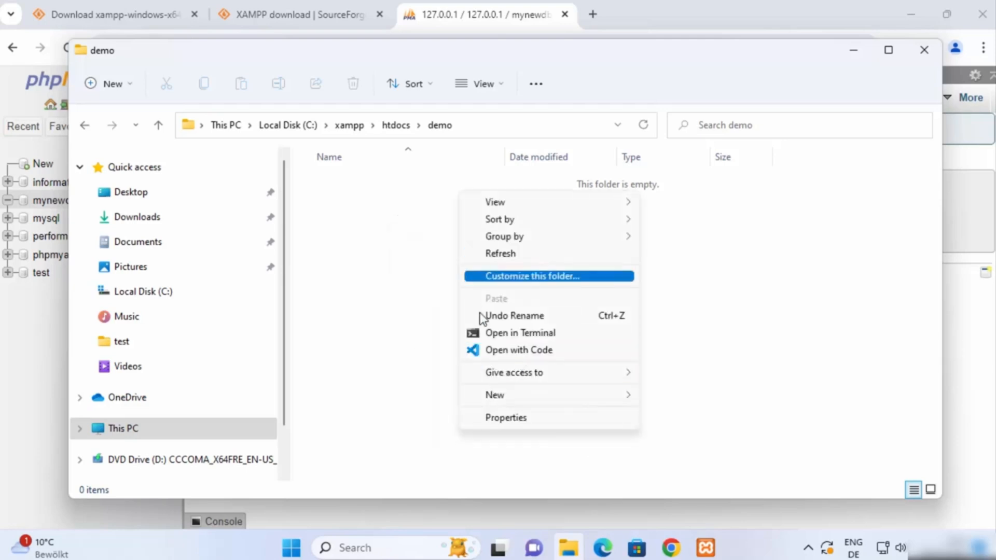
pyautogui.click(508, 351)
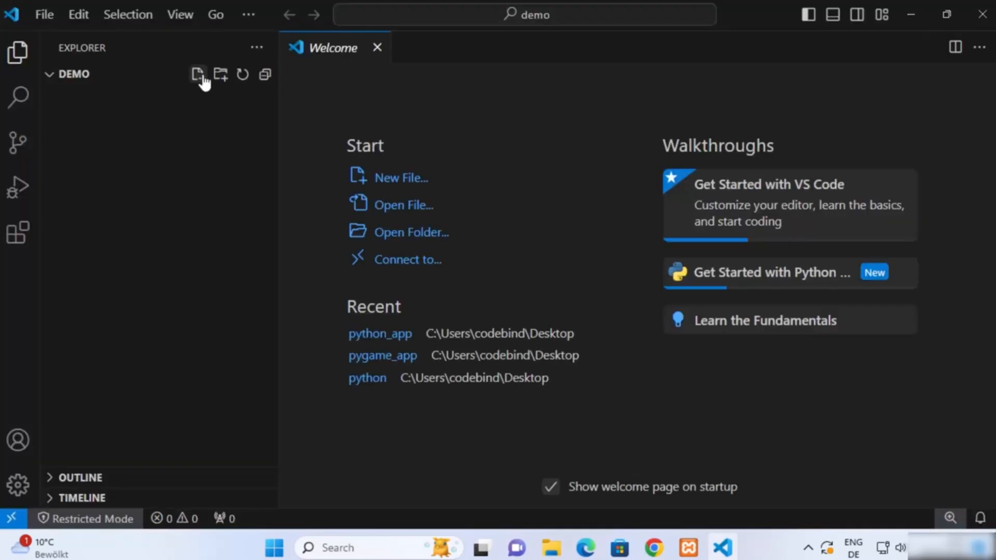
# Create hello.php in the demo folder, paste the PHP echo "Hello, World!" code, and save it
pyautogui.click(199, 75)
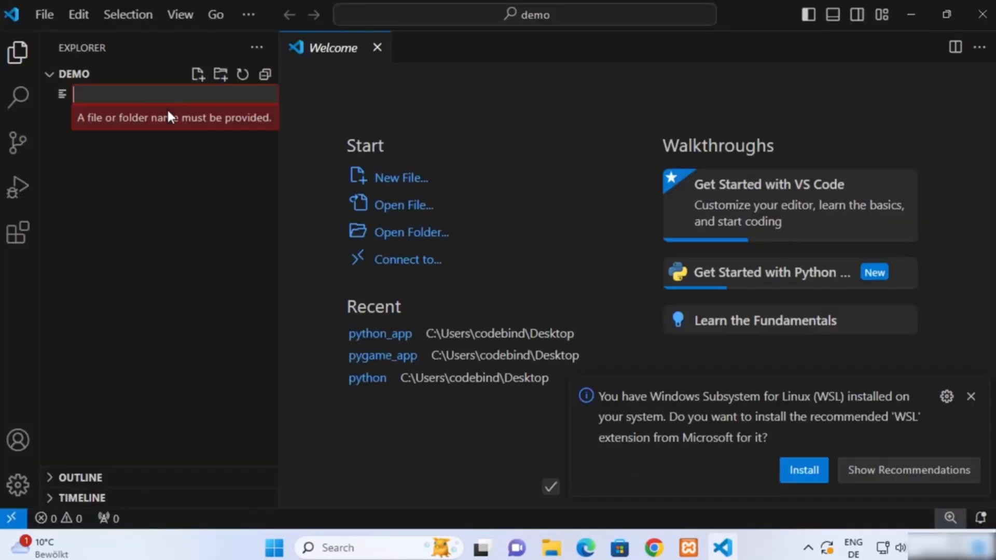
pyautogui.write('hello')
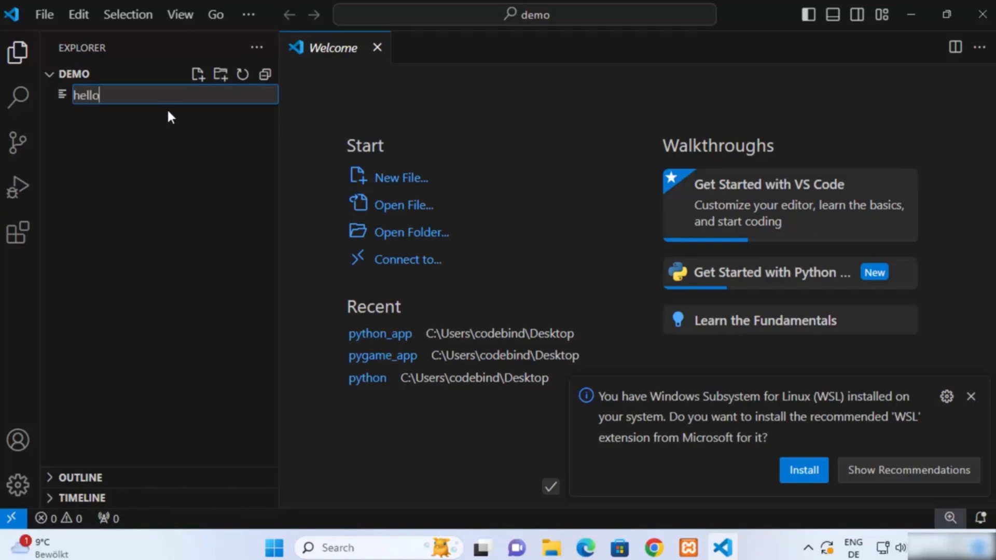
pyautogui.write('.php')
pyautogui.press('Return')
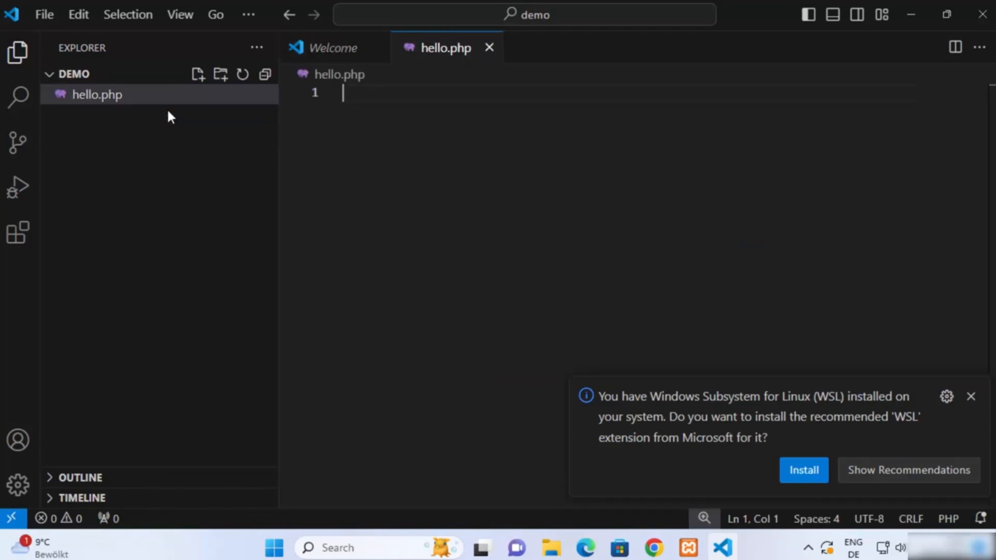
pyautogui.write('<?php echo "Hello, World!"; ?>')
pyautogui.hotkey('ctrl', 's')
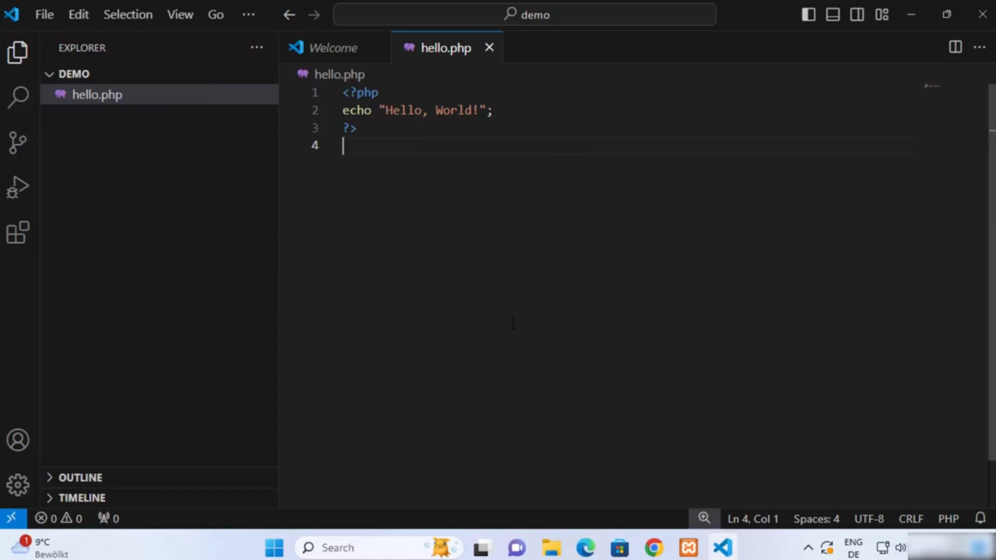
pyautogui.click(654, 548)
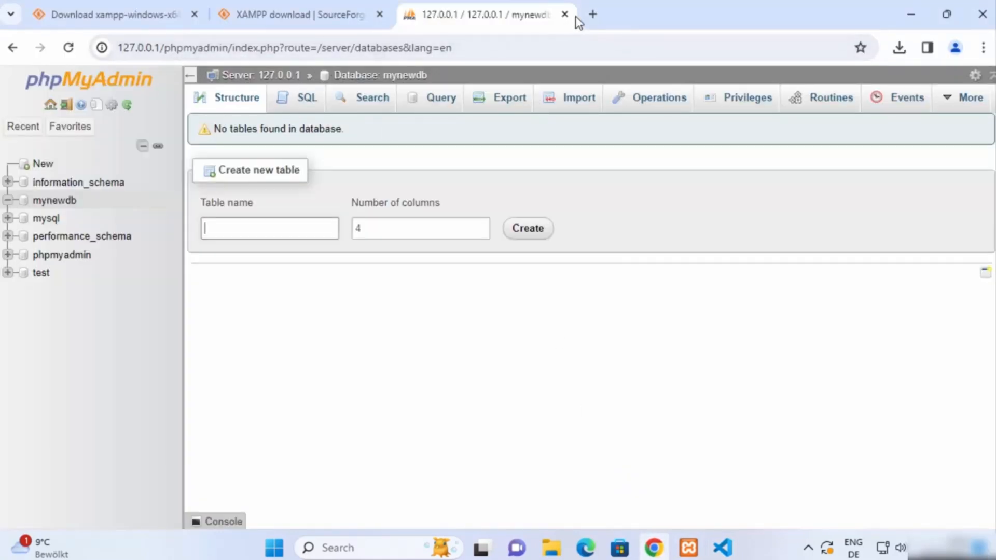
# Enter localhost/demo in a new tab and check the demo folder's path
pyautogui.click(593, 14)
pyautogui.write('lo')
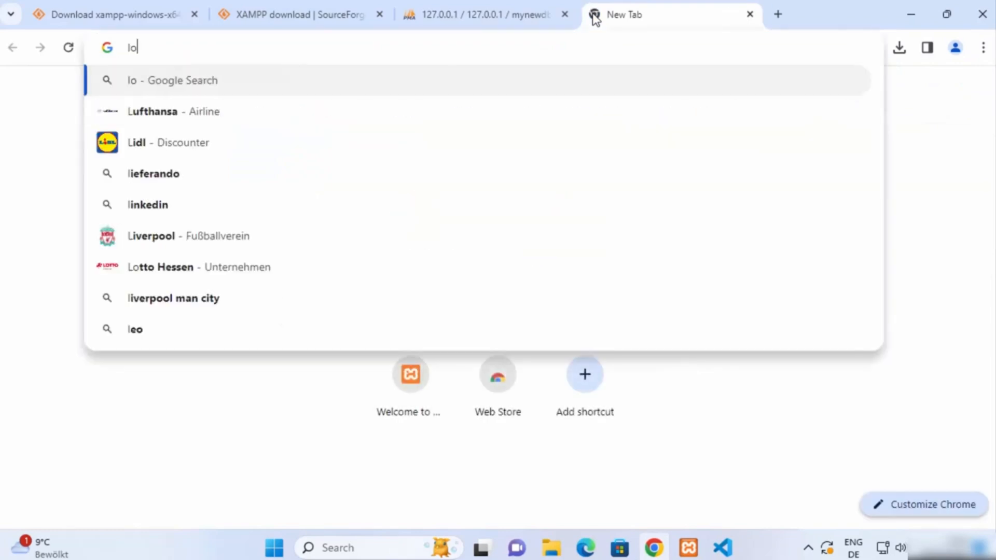
pyautogui.write('calhost')
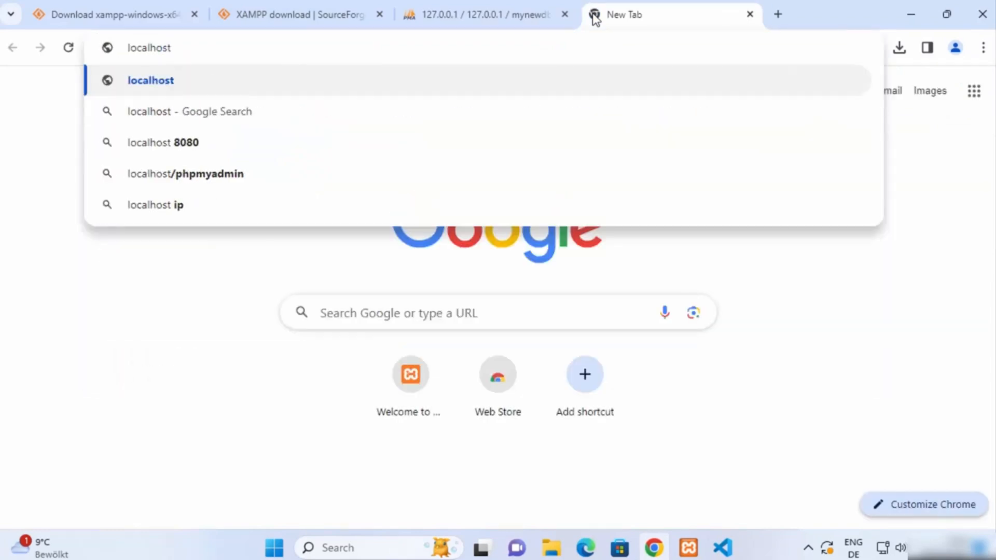
pyautogui.write('/')
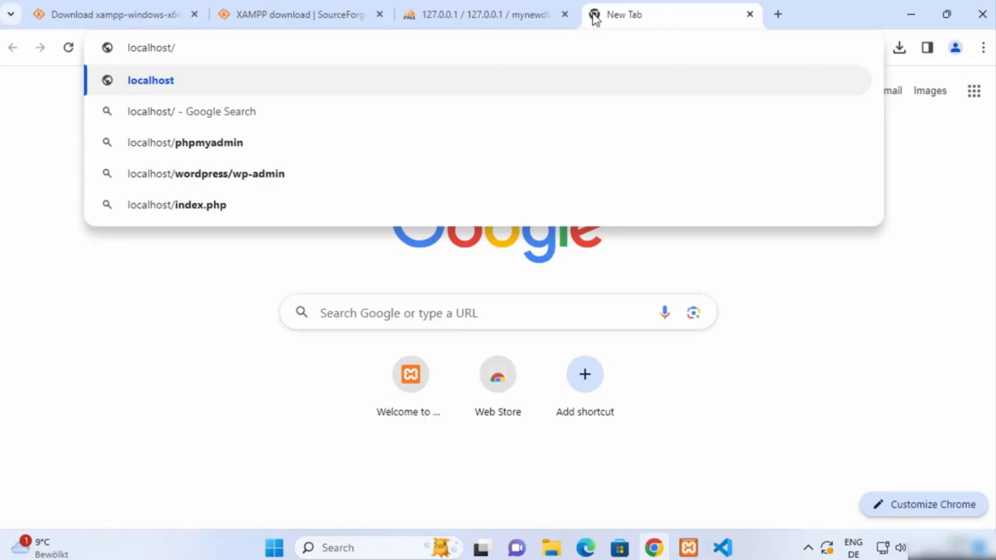
pyautogui.write('demo')
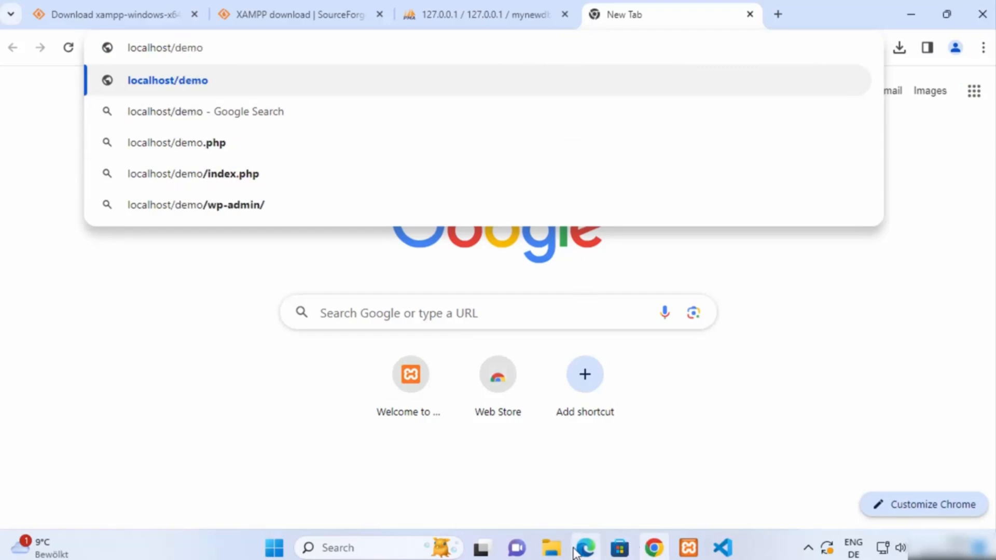
pyautogui.click(554, 549)
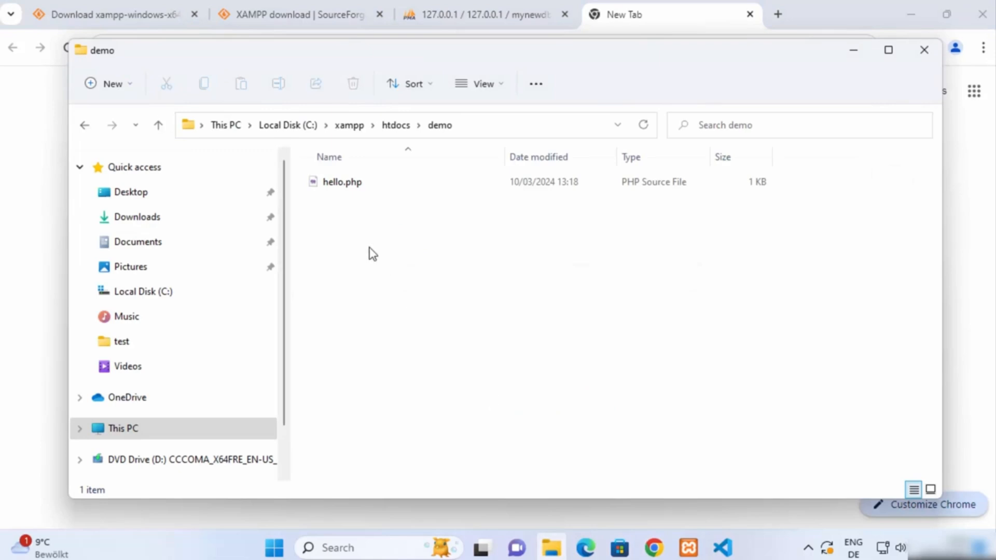
pyautogui.click(468, 128)
pyautogui.doubleClick(289, 129)
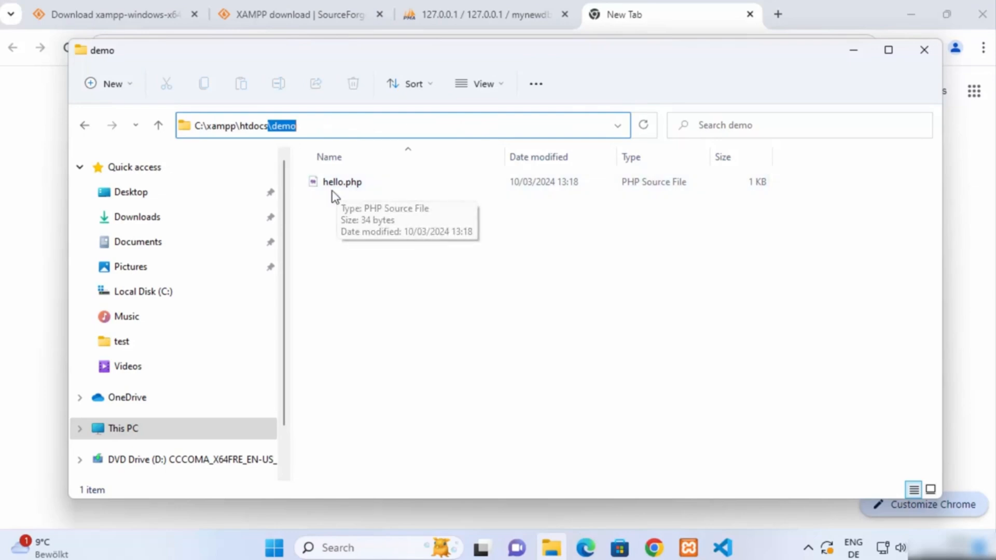
# Complete the address to localhost/demo/hello.php and load the Hello, World! page
pyautogui.click(36, 171)
pyautogui.click(211, 54)
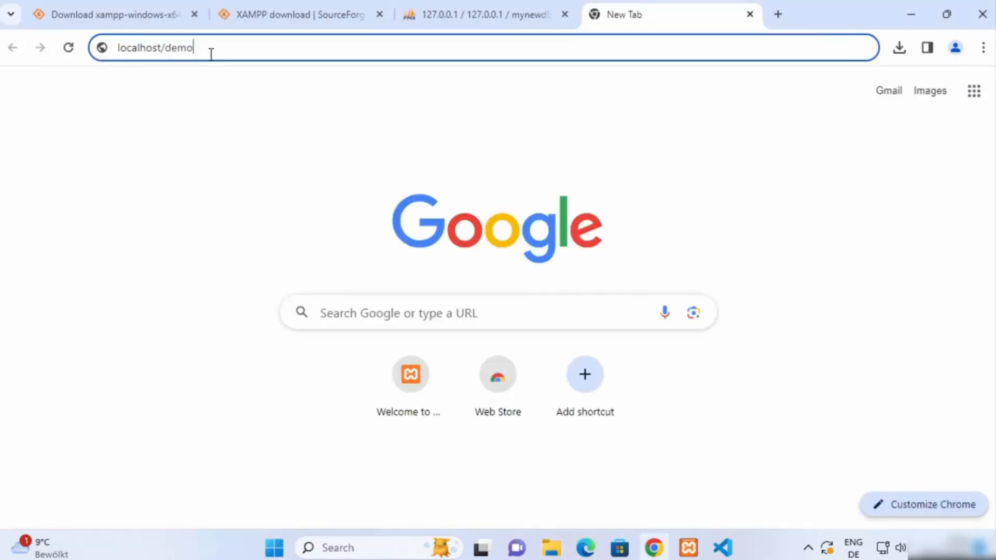
pyautogui.write('/h')
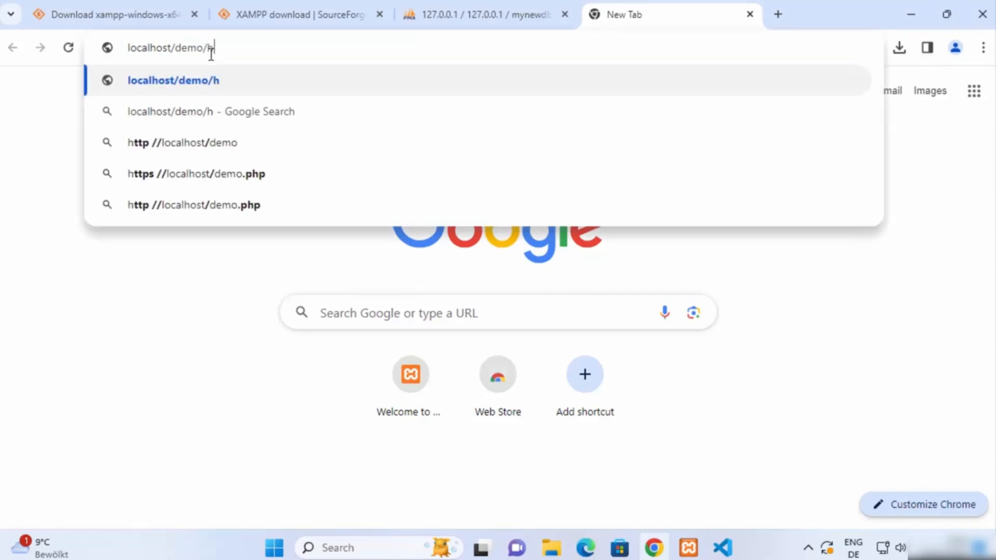
pyautogui.write('ello.php')
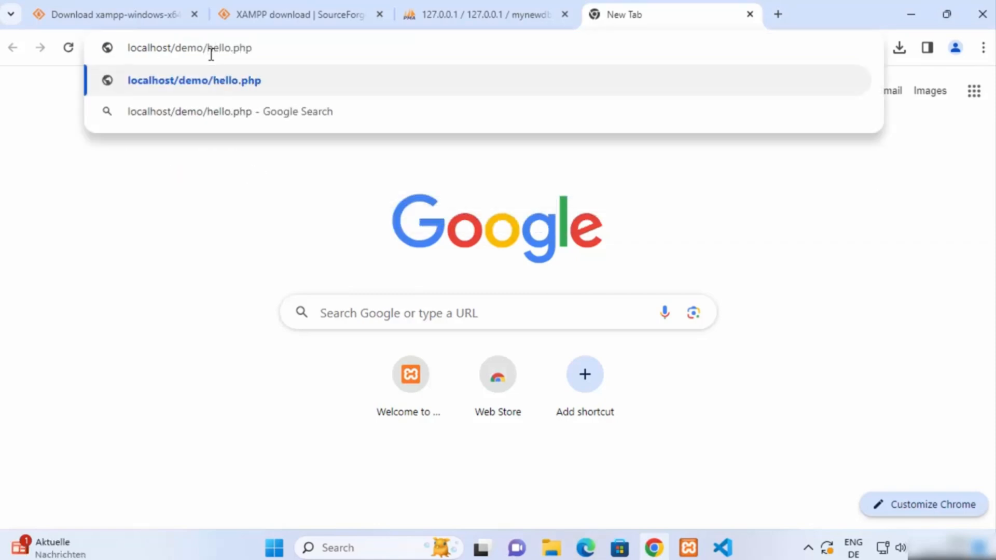
pyautogui.press('Return')
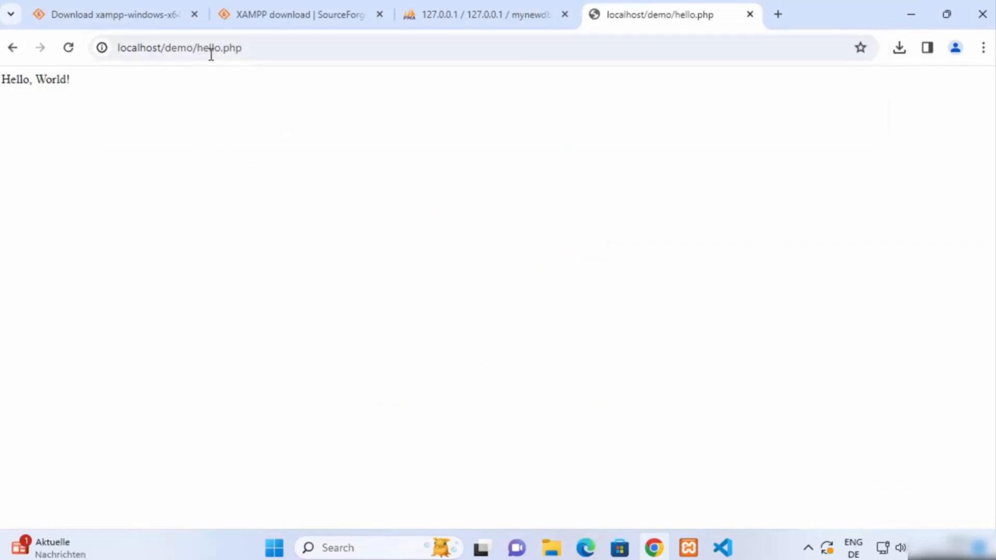